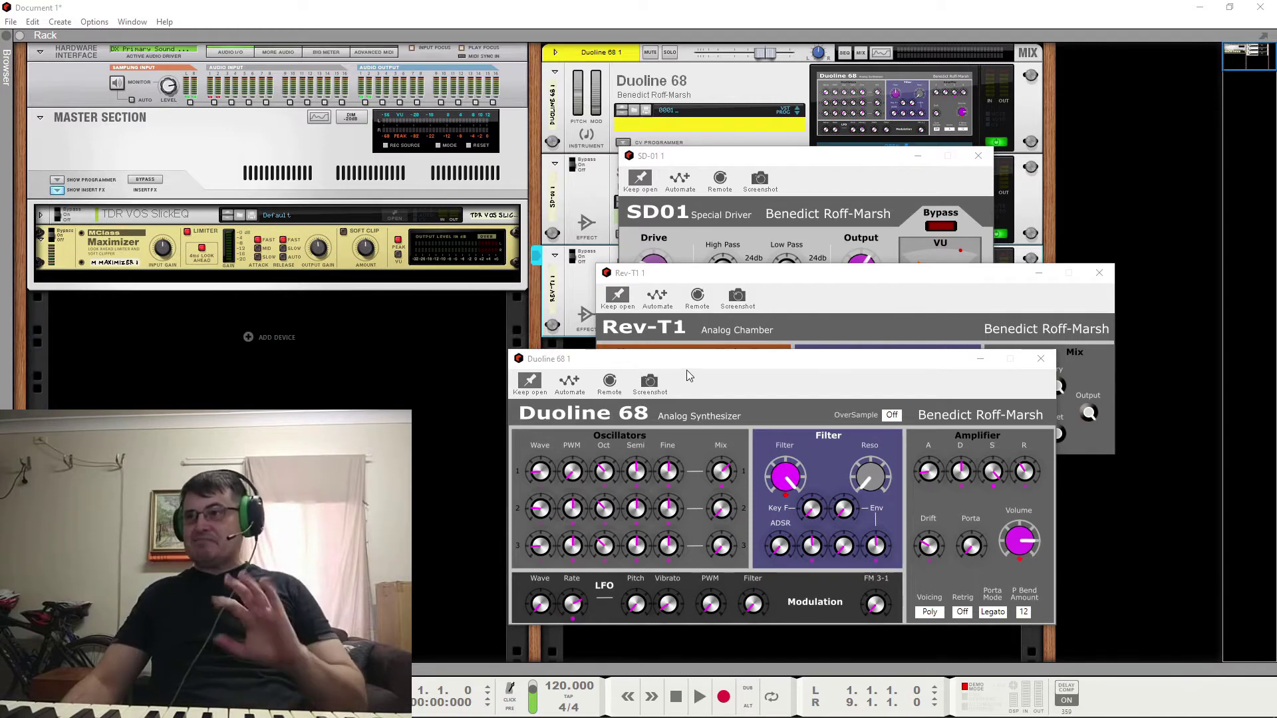
Close the Duoline 68 window and compare the SD-01 driver's sound using its Bypass switch.
{"action": "left_click", "coordinate": [1040, 360]}
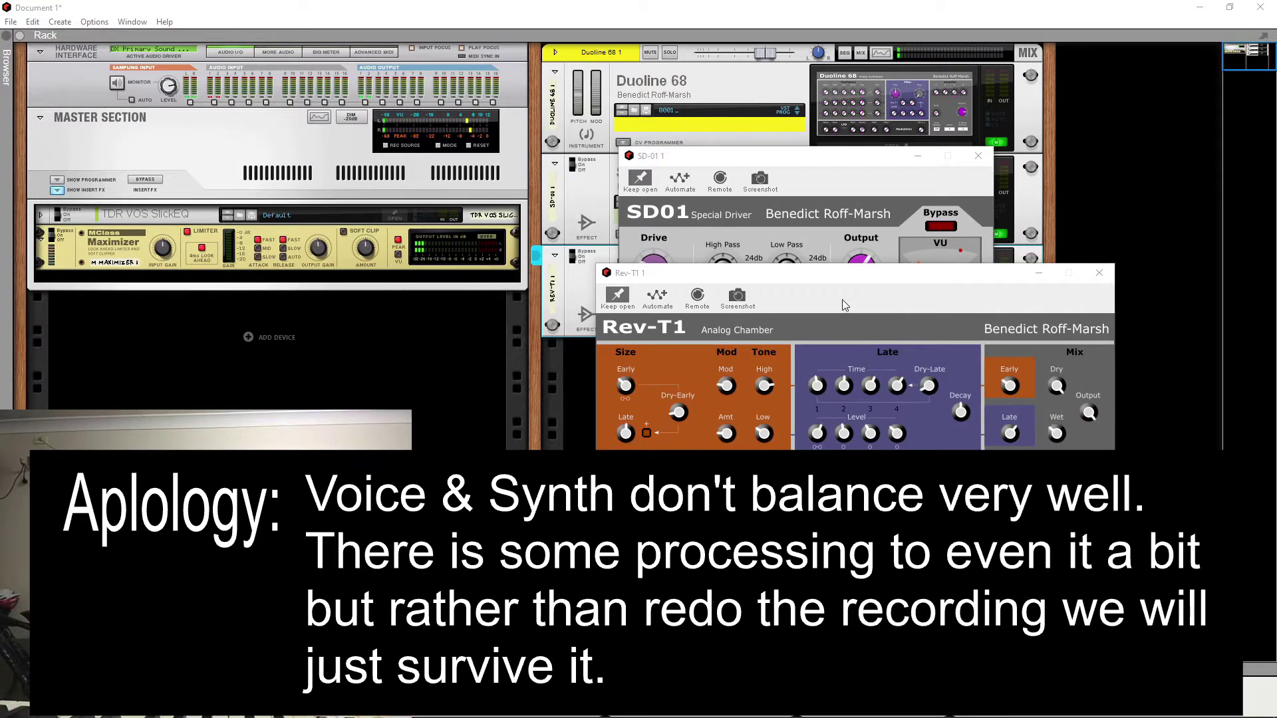
{"action": "left_click", "coordinate": [879, 223]}
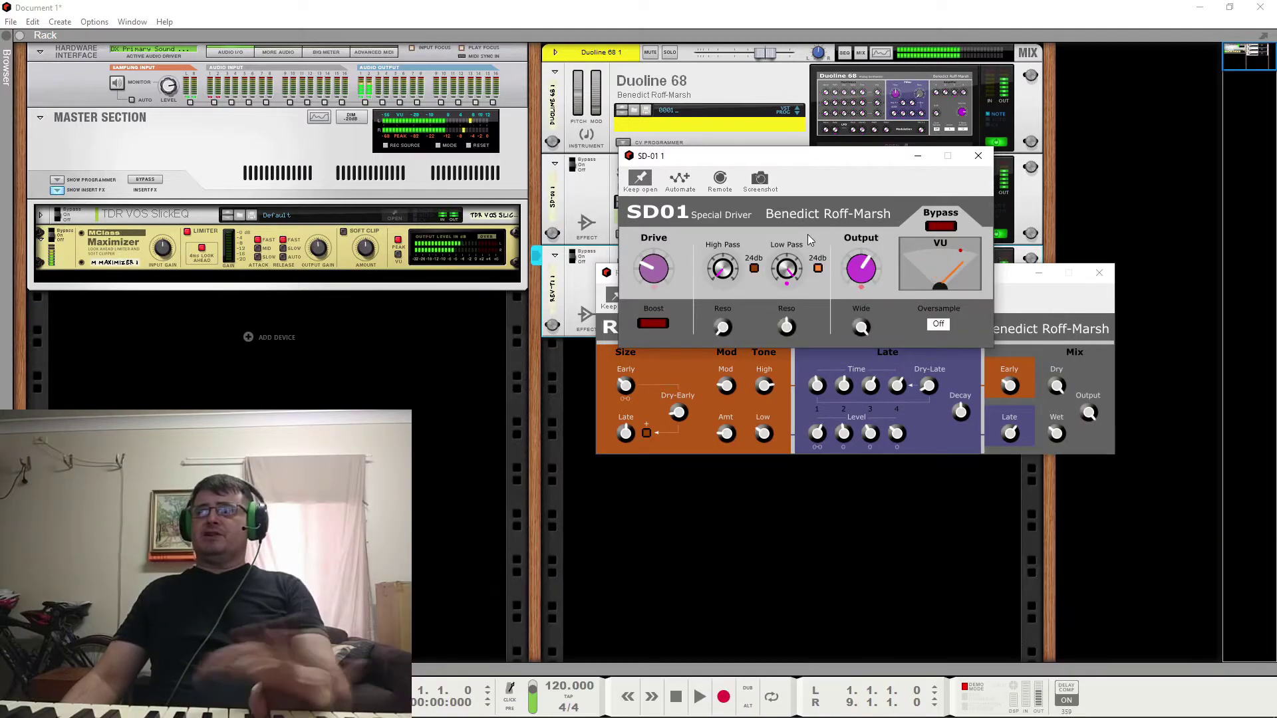
{"action": "left_click", "coordinate": [940, 226]}
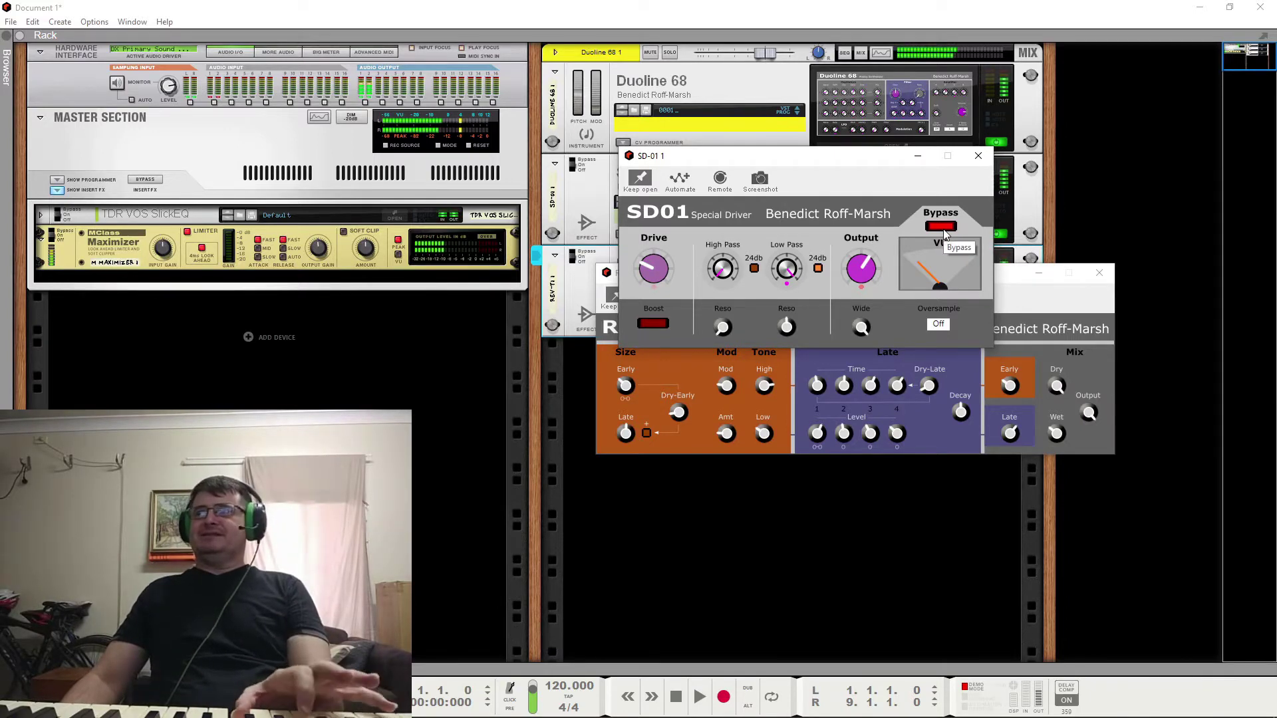
{"action": "left_click", "coordinate": [943, 228]}
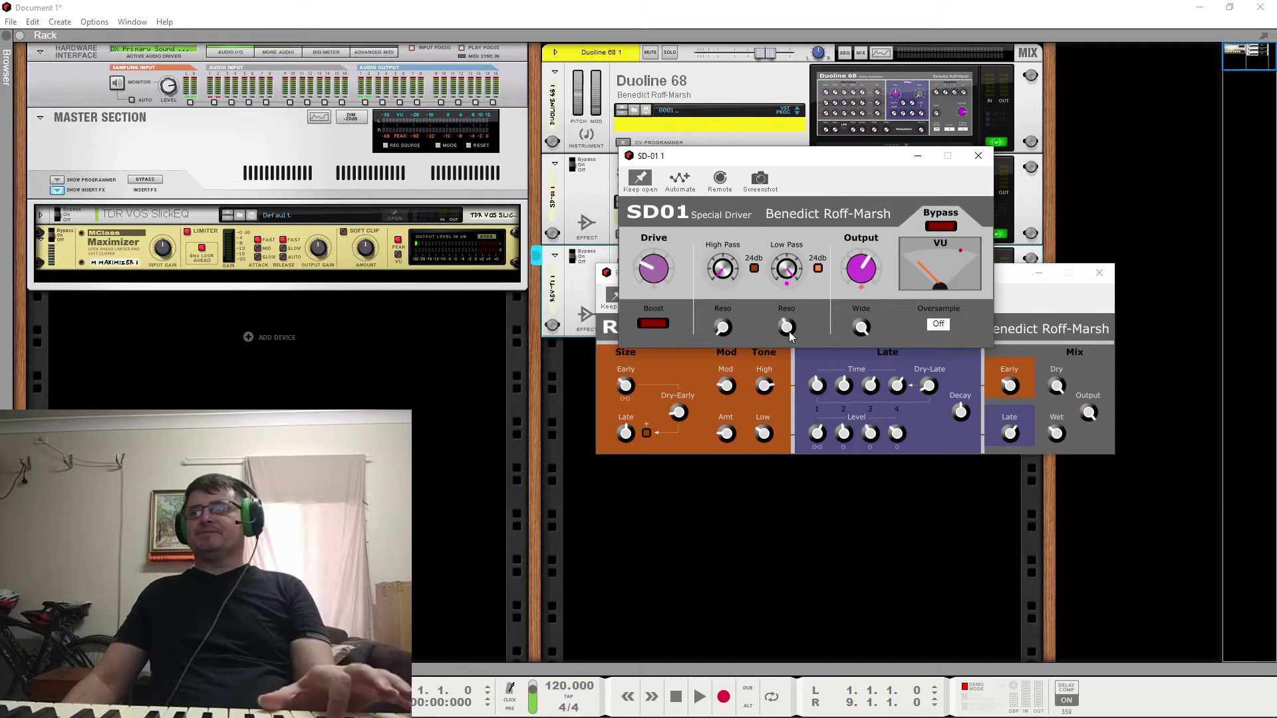
Close the SD-01 window and fold the SD-01 device in the rack.
{"action": "left_click", "coordinate": [978, 156]}
{"action": "left_click", "coordinate": [555, 164]}
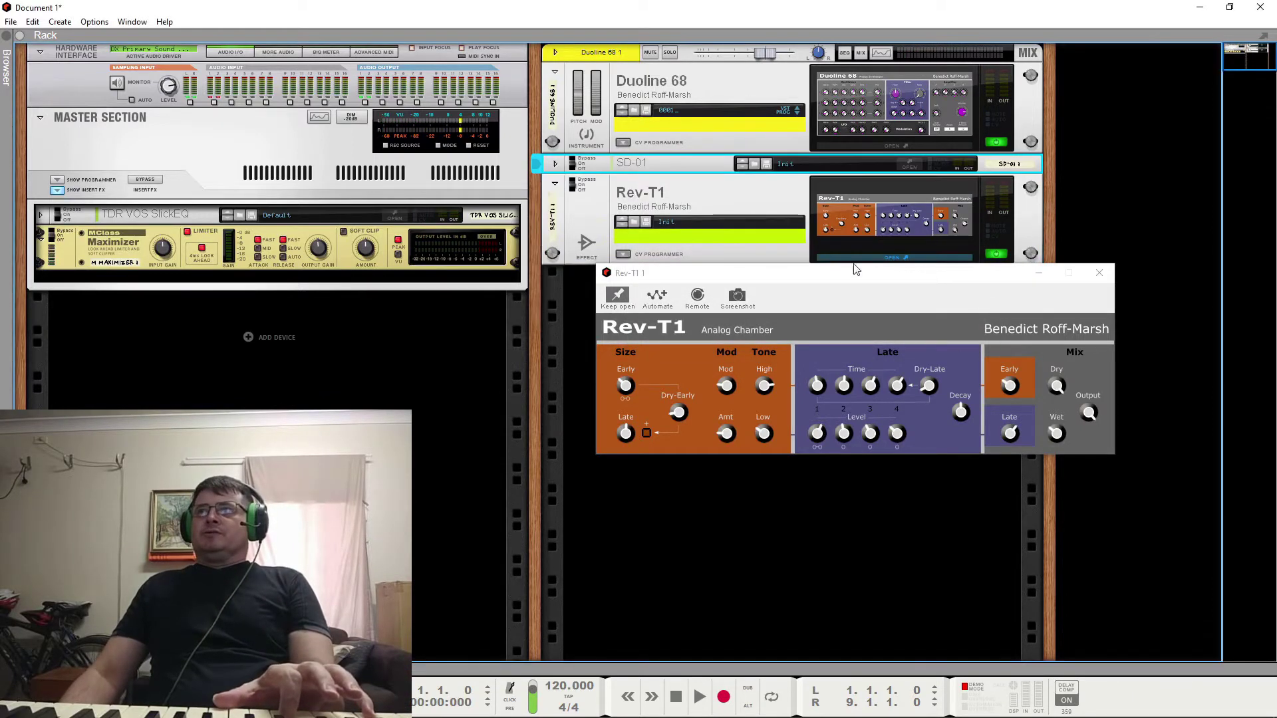
Move the Rev-T1 window in line with the rack and audition the effects' Bypass/On/Off switches, leaving them on.
{"action": "left_click_drag", "start_coordinate": [782, 272], "coordinate": [720, 275]}
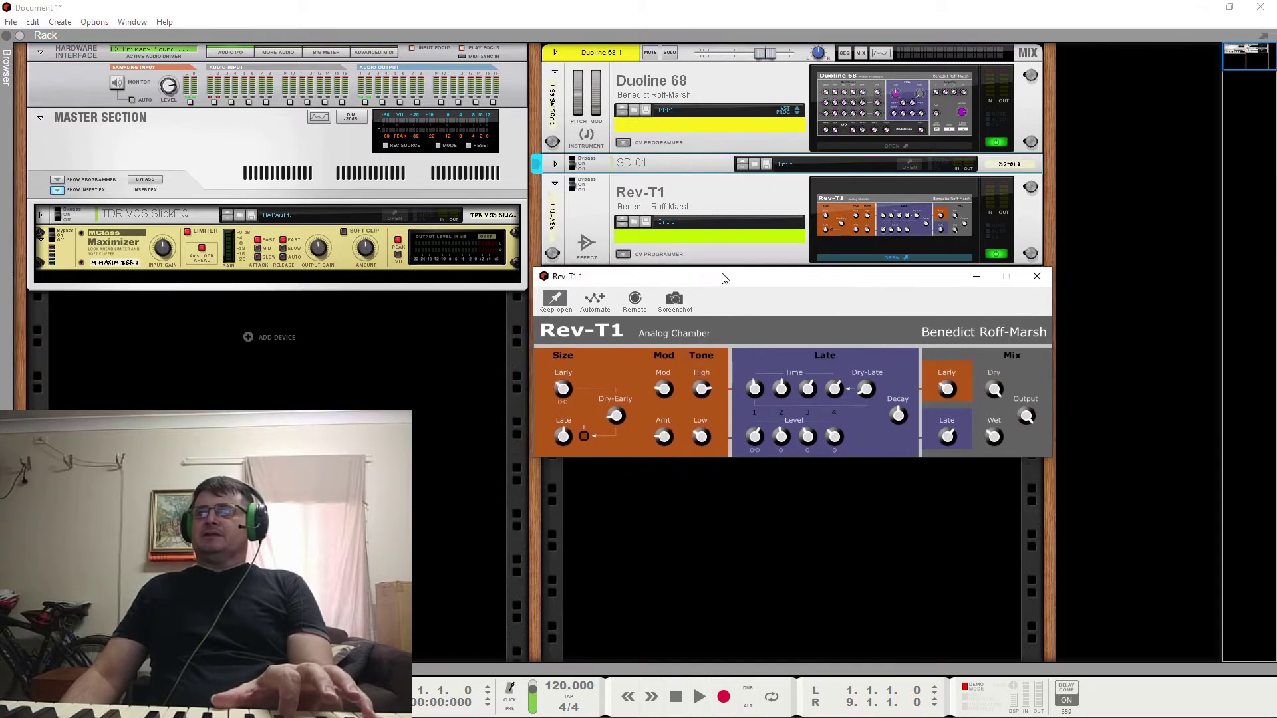
{"action": "left_click", "coordinate": [586, 172]}
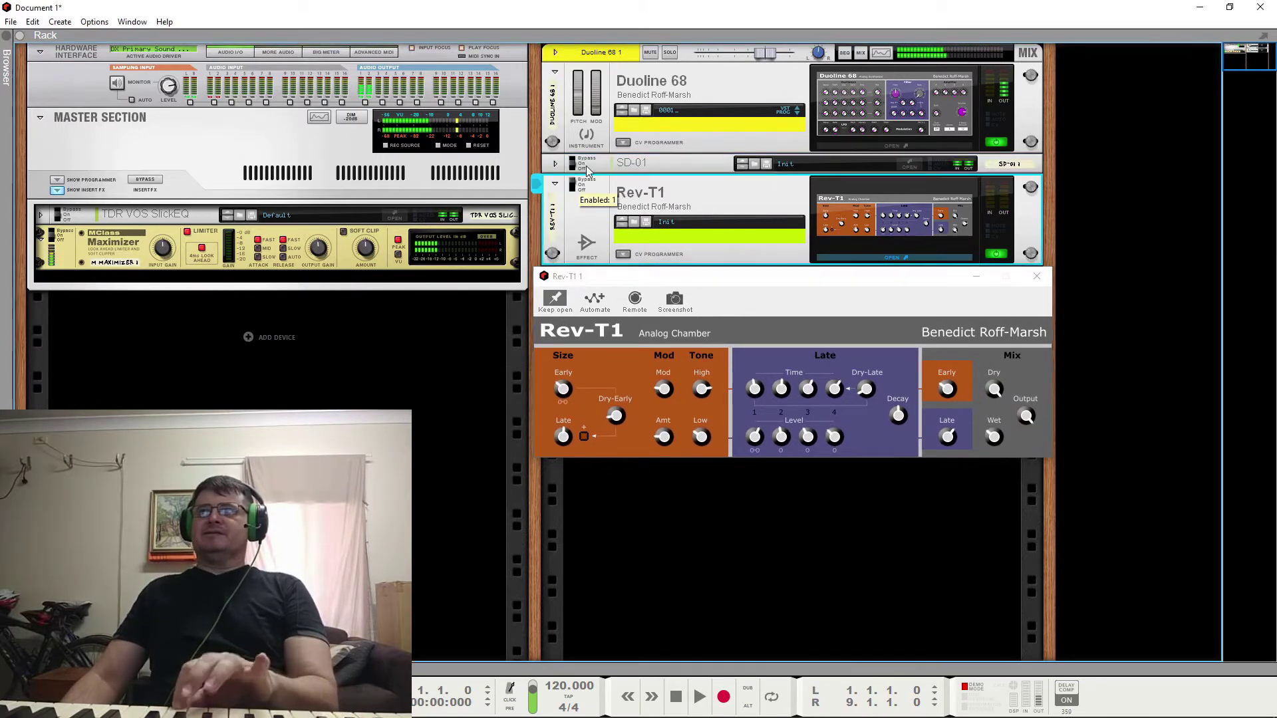
{"action": "left_click", "coordinate": [592, 191]}
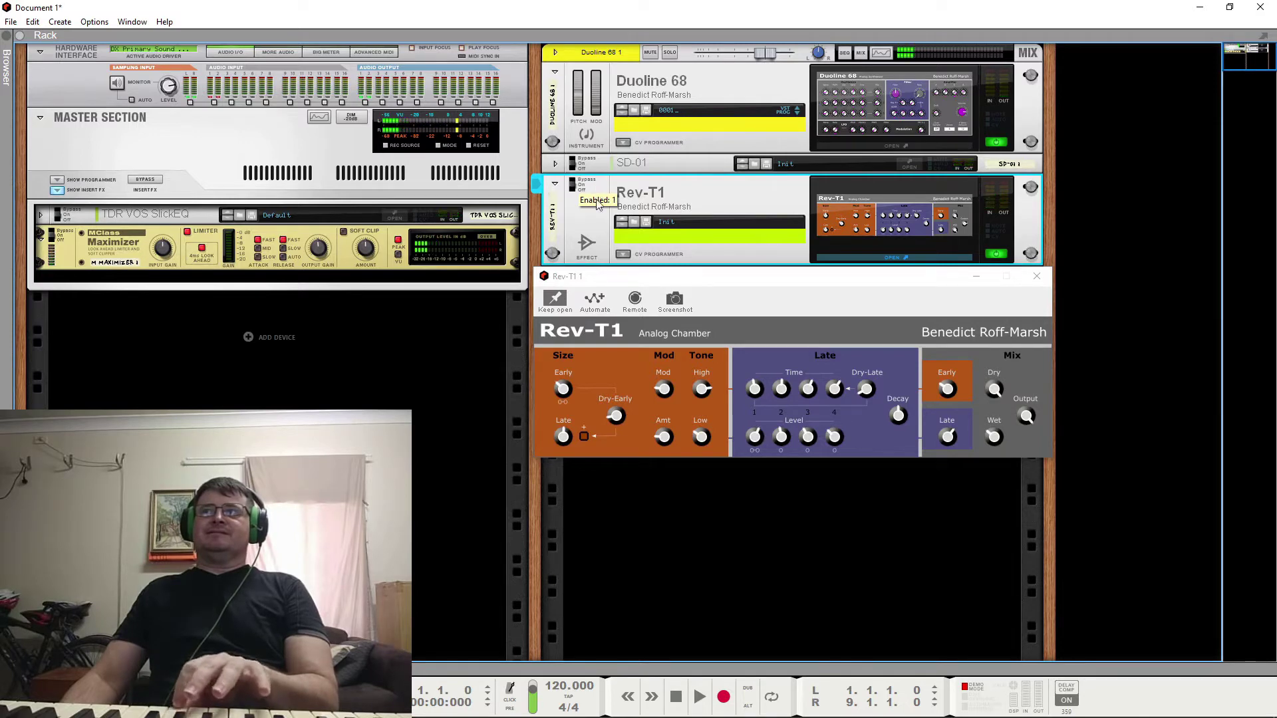
Close the Rev-T1 window and fold the Rev-T1 device in the rack.
{"action": "left_click", "coordinate": [555, 303]}
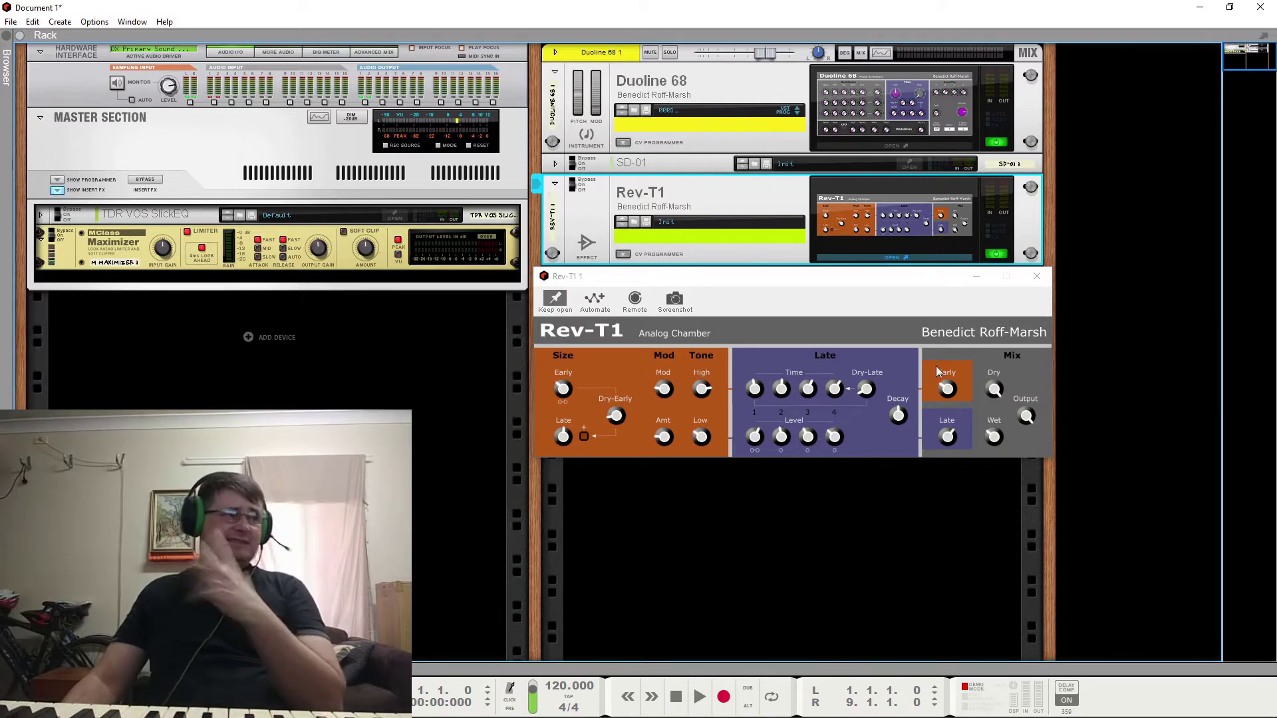
{"action": "left_click", "coordinate": [1042, 277]}
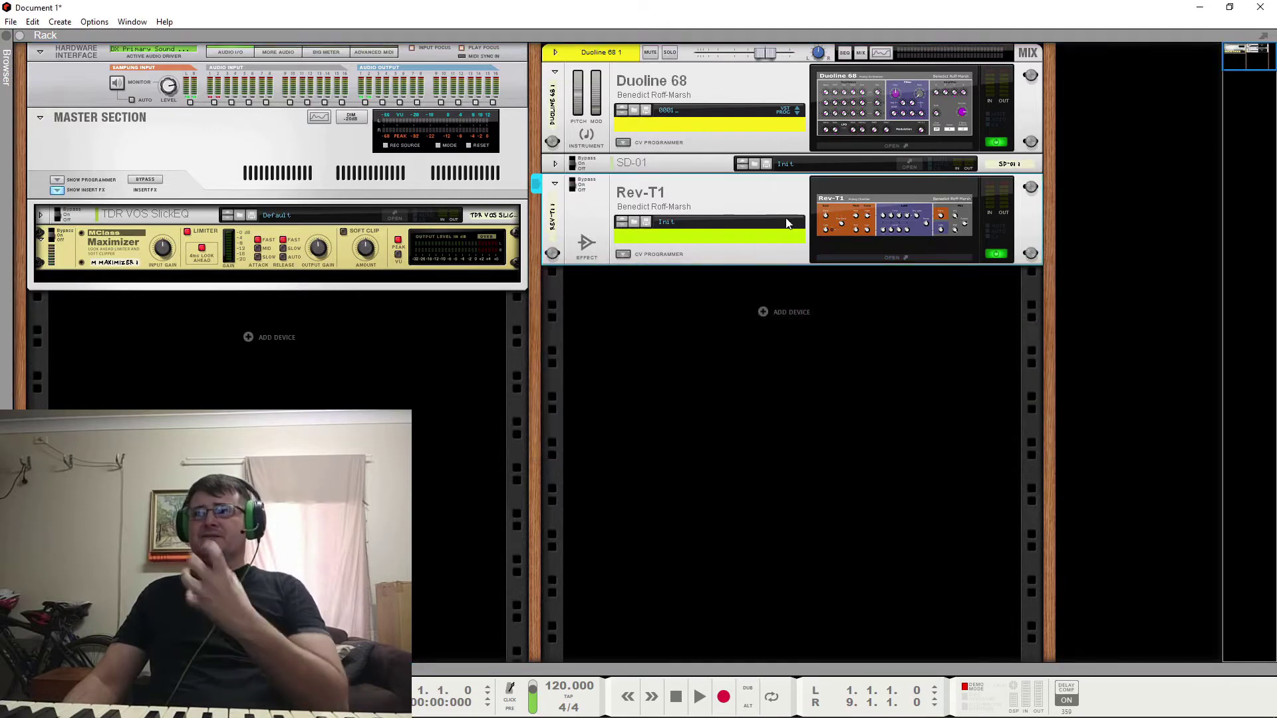
{"action": "left_click", "coordinate": [555, 186]}
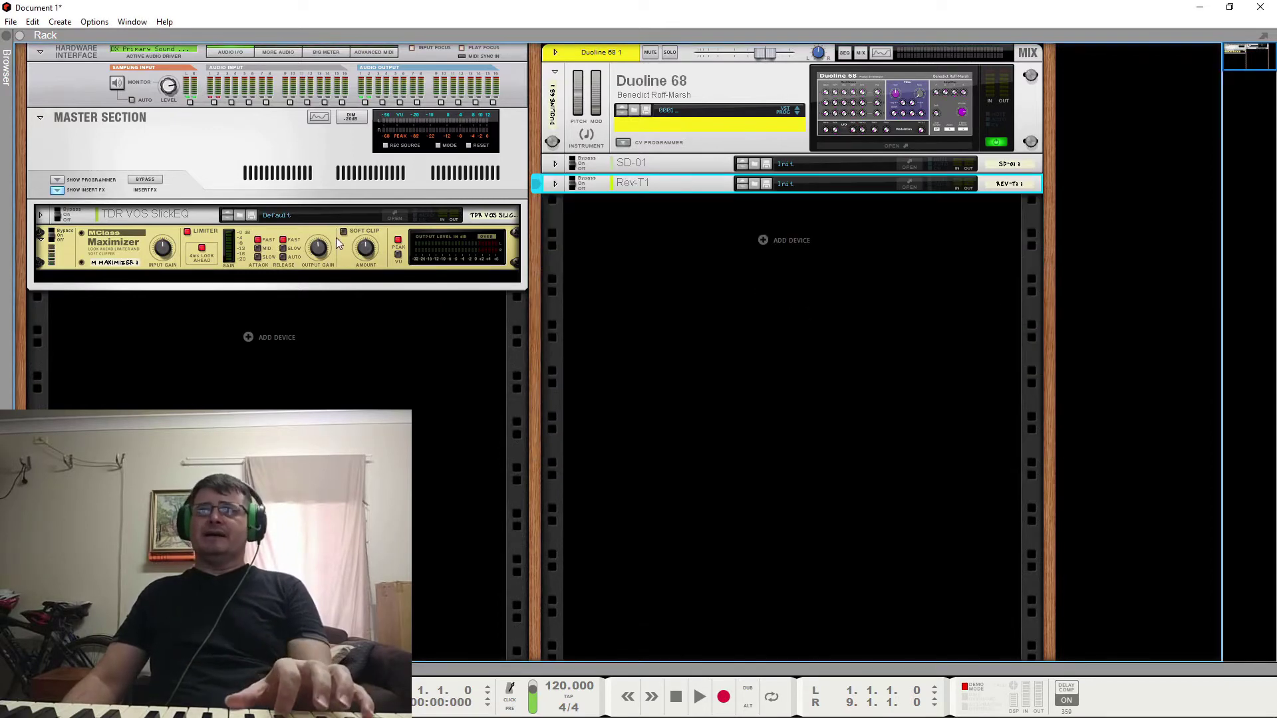
Open the master section's TDR VOS SlickEQ to check its settings, and close it.
{"action": "left_click", "coordinate": [397, 217]}
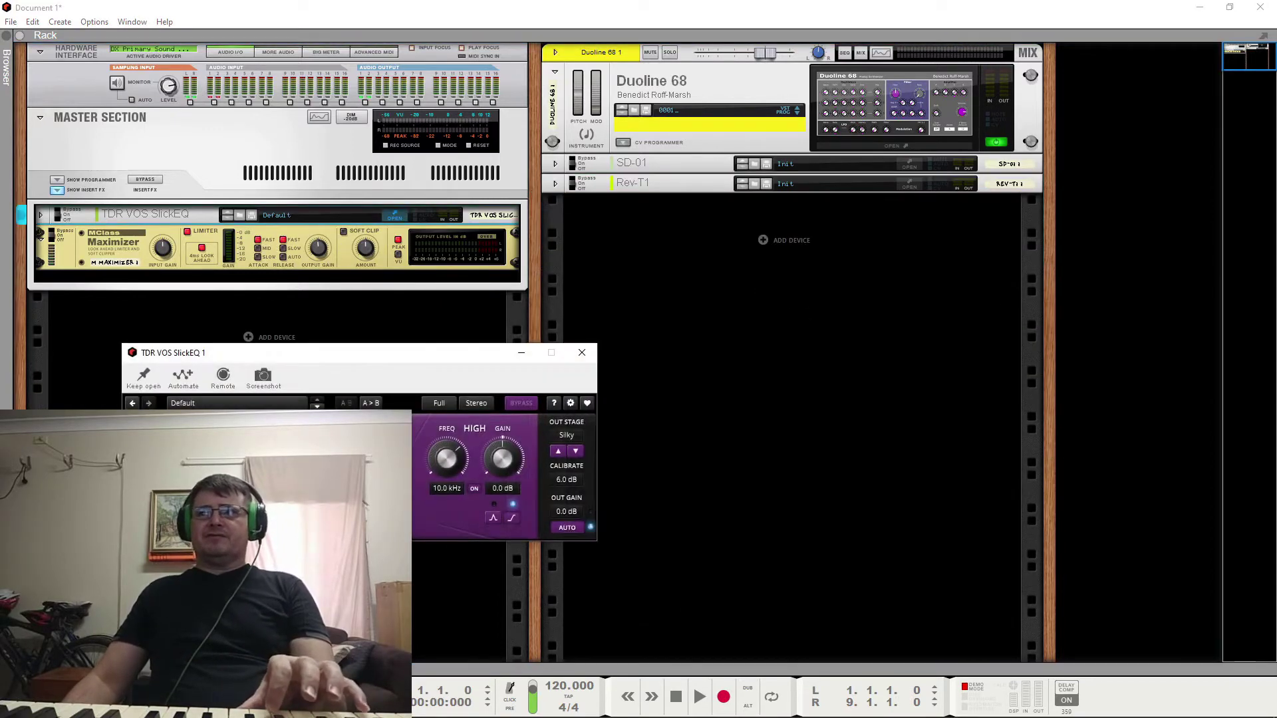
{"action": "left_click", "coordinate": [581, 353]}
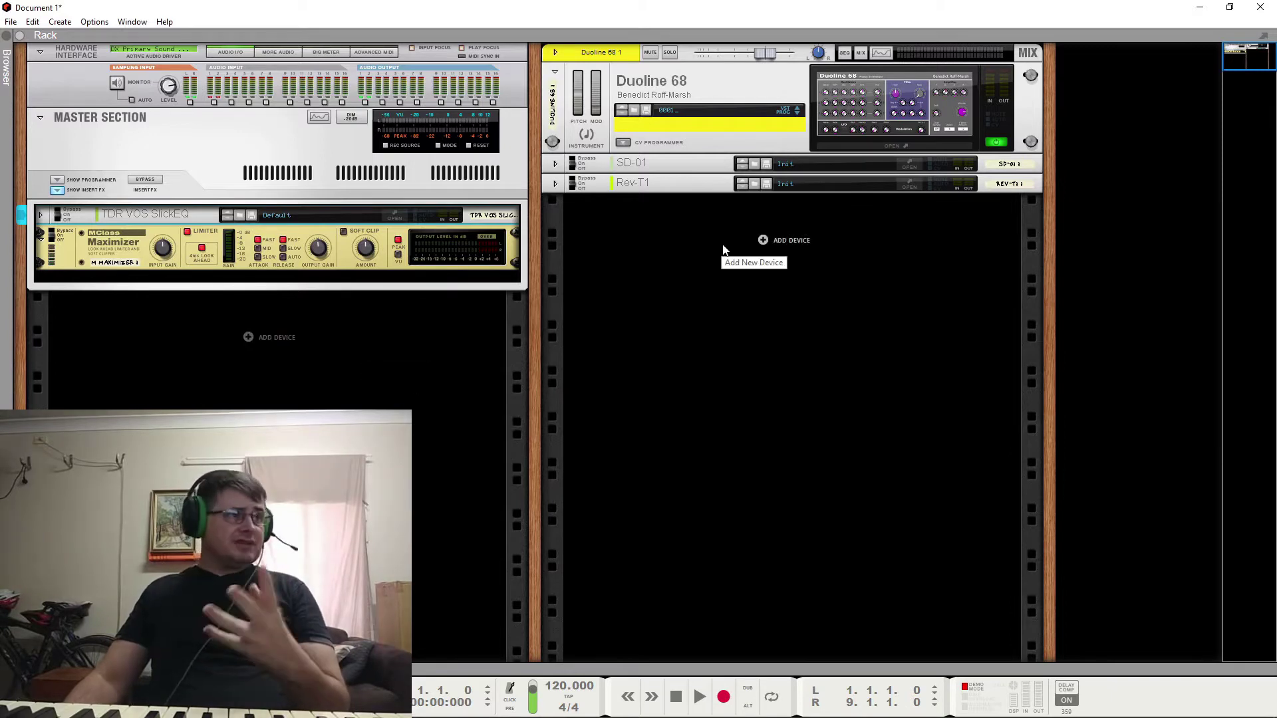
Reopen the Duoline 68 editor higher over the rack and turn down its filter cutoff and amplifier Drift.
{"action": "left_click", "coordinate": [891, 109]}
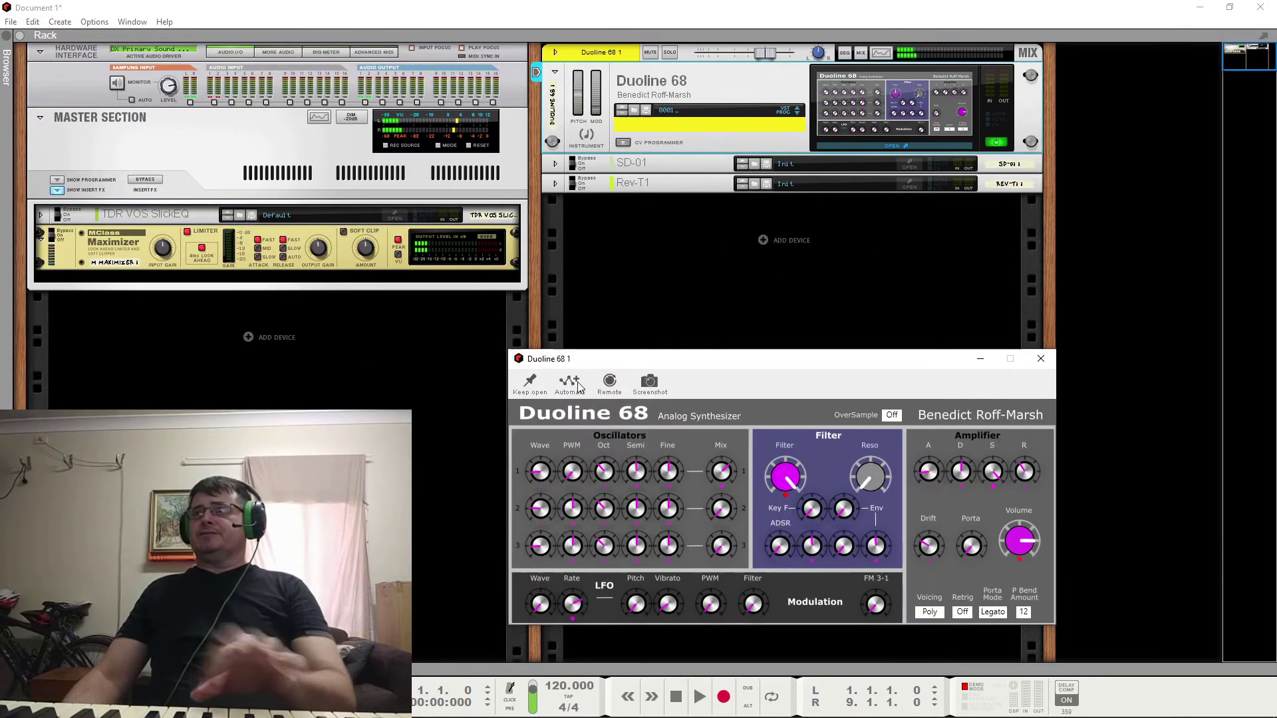
{"action": "left_click_drag", "start_coordinate": [608, 358], "coordinate": [605, 291]}
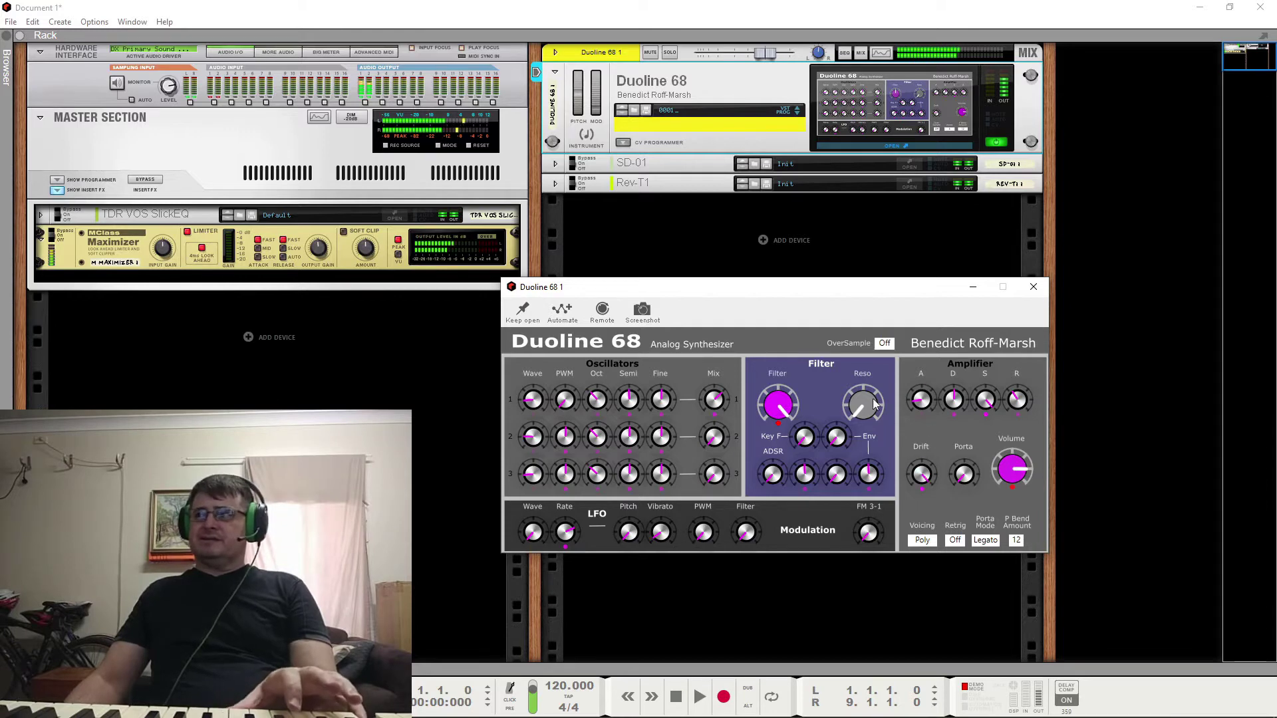
{"action": "left_click_drag", "start_coordinate": [782, 411], "coordinate": [797, 458]}
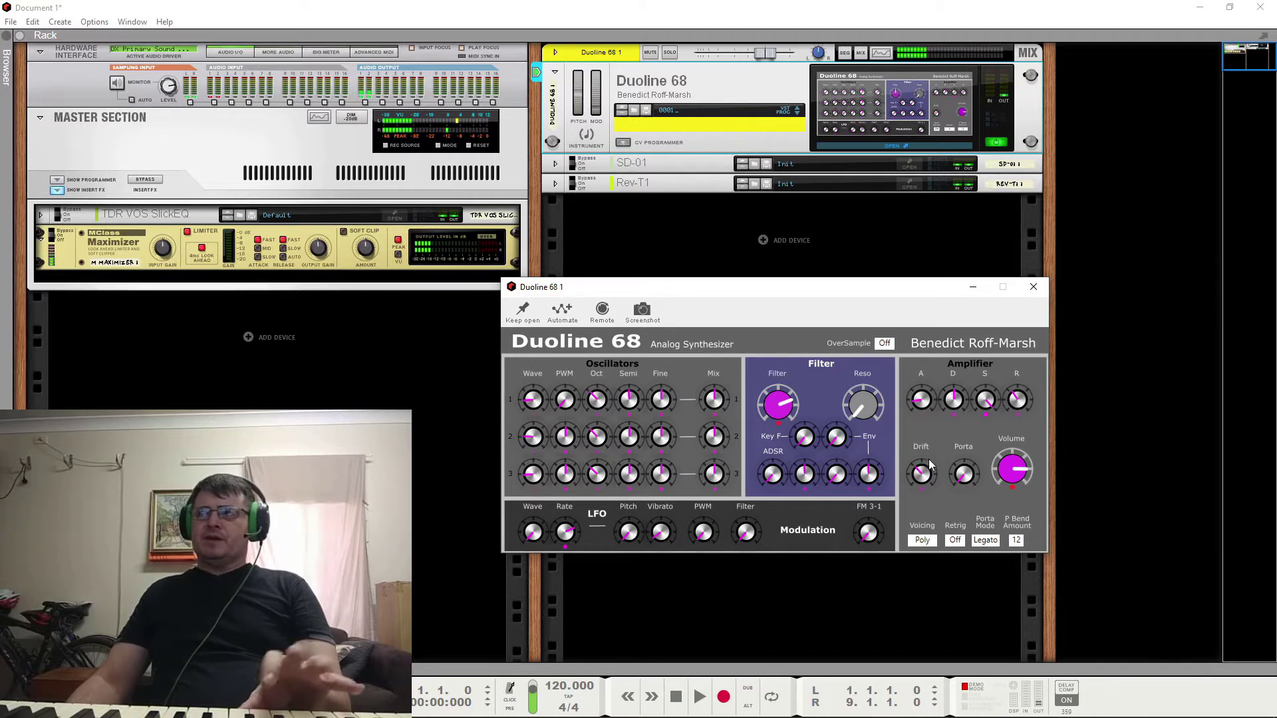
{"action": "left_click_drag", "start_coordinate": [925, 470], "coordinate": [925, 496]}
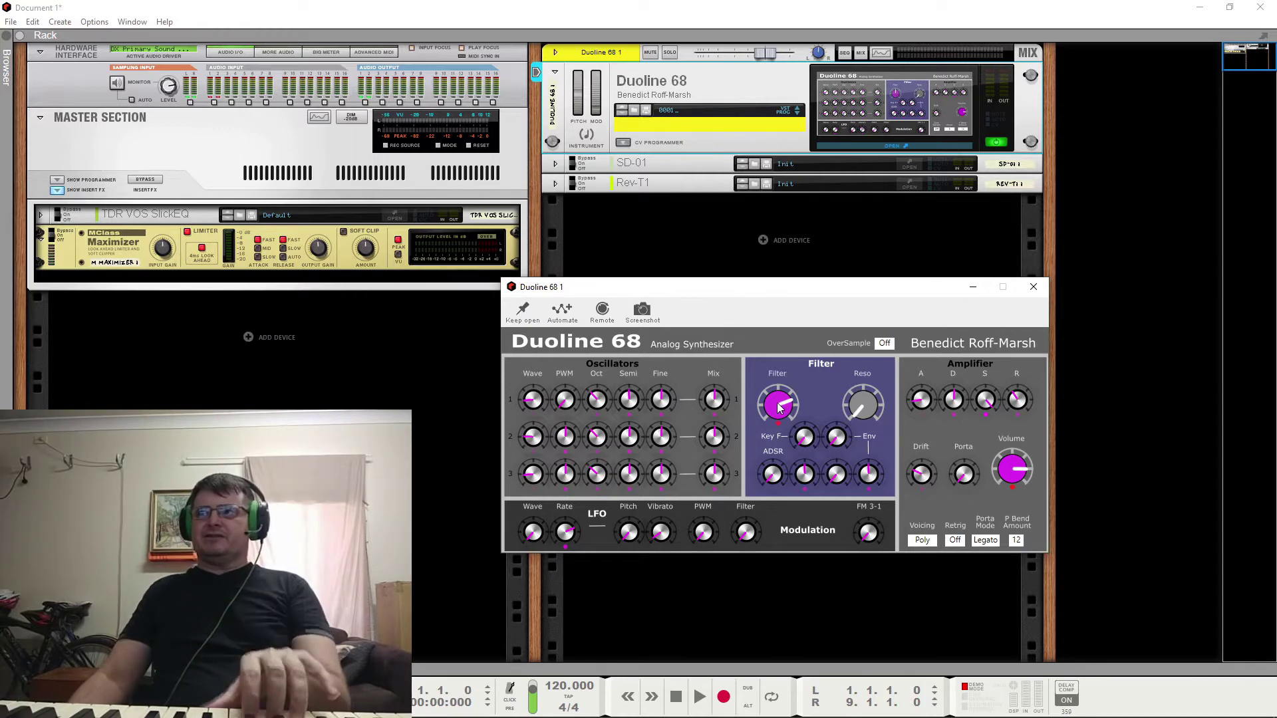
Try the Mono voicing with the Legato portamento mode, and return the voicing to Poly.
{"action": "left_click", "coordinate": [925, 541]}
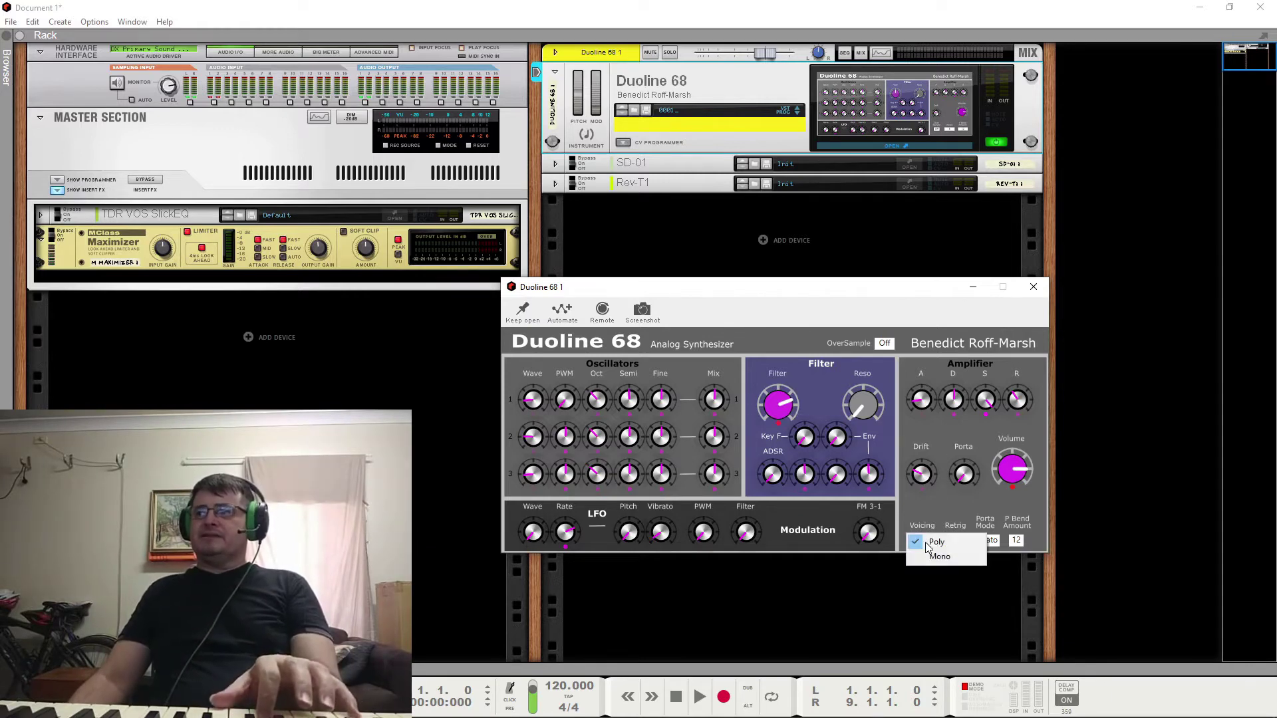
{"action": "left_click", "coordinate": [924, 517]}
{"action": "left_click", "coordinate": [927, 540]}
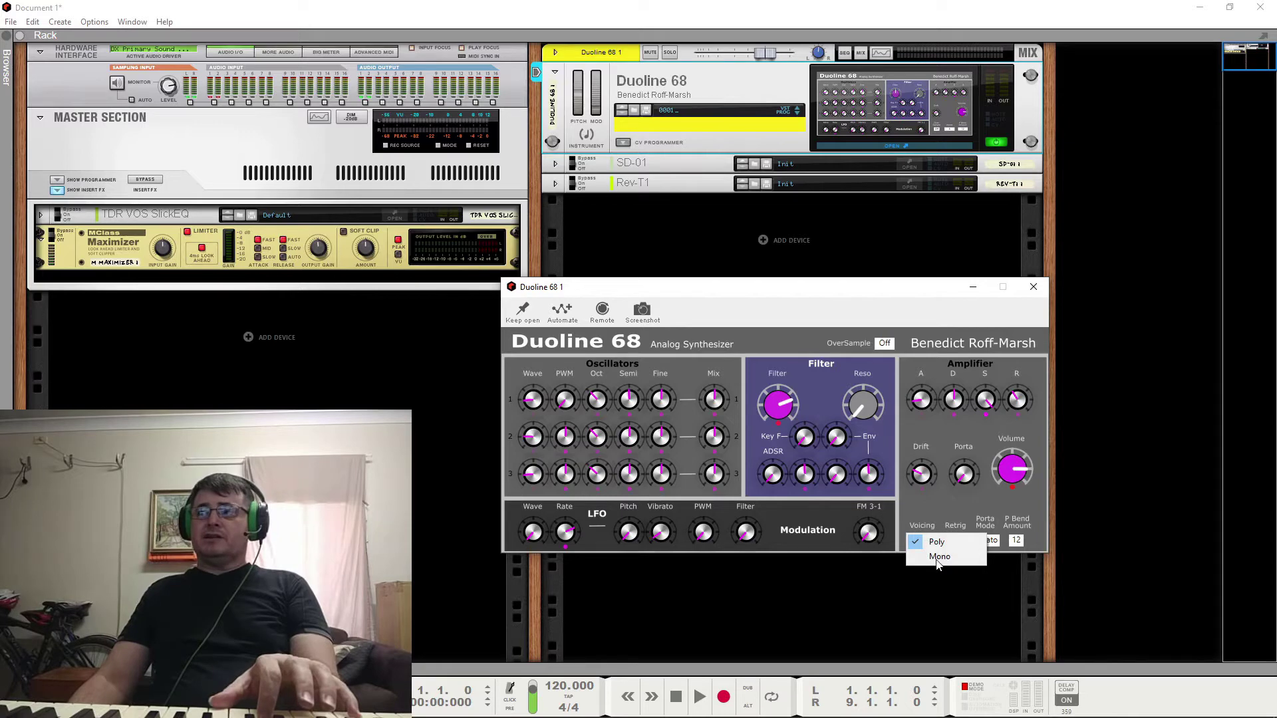
{"action": "left_click", "coordinate": [937, 558]}
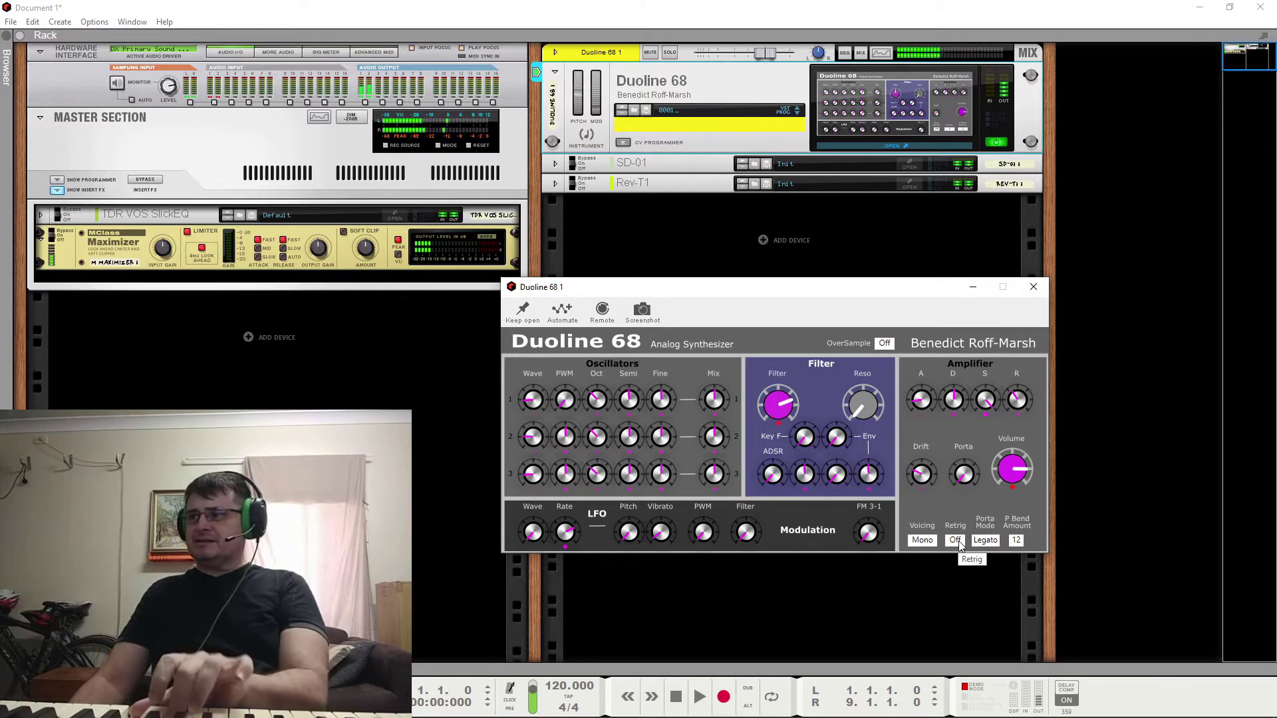
{"action": "left_click", "coordinate": [986, 541]}
{"action": "left_click", "coordinate": [987, 539]}
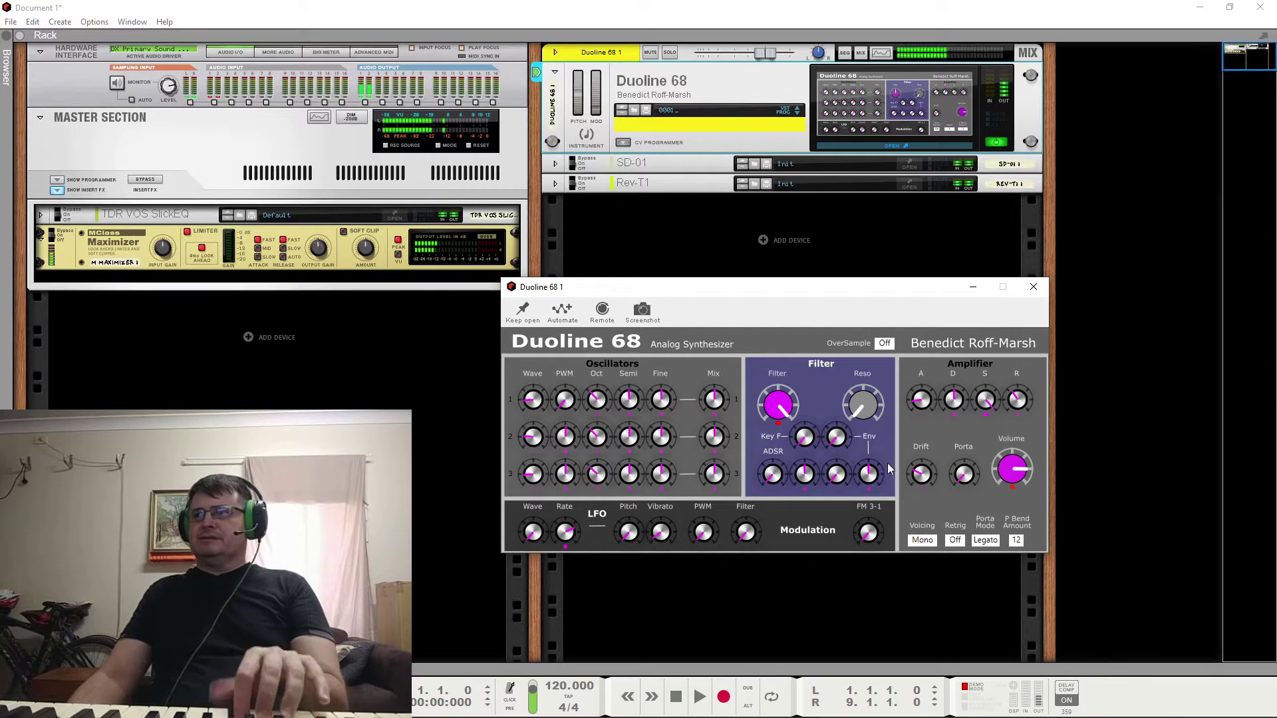
{"action": "left_click", "coordinate": [922, 540]}
{"action": "left_click", "coordinate": [931, 540]}
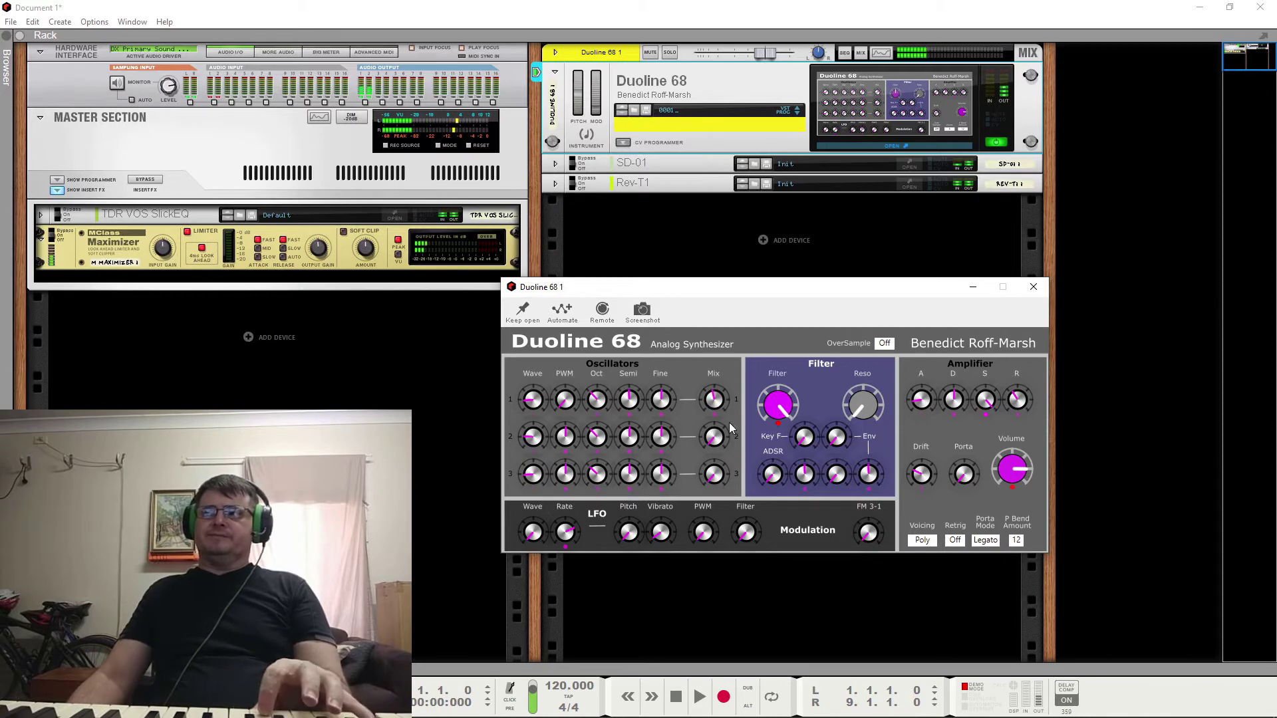
Raise oscillator 1's mix level and adjust its PWM, octave and semitone settings.
{"action": "left_click_drag", "start_coordinate": [713, 399], "coordinate": [714, 379]}
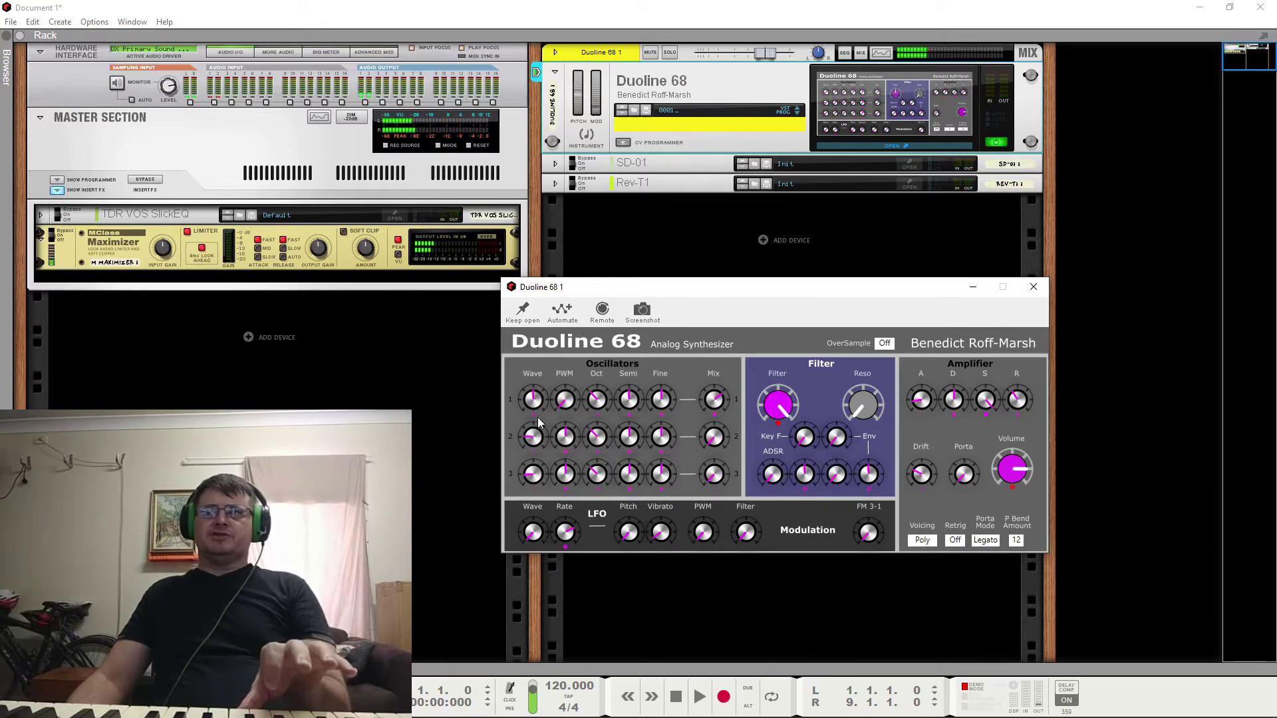
{"action": "left_click_drag", "start_coordinate": [565, 401], "coordinate": [575, 308]}
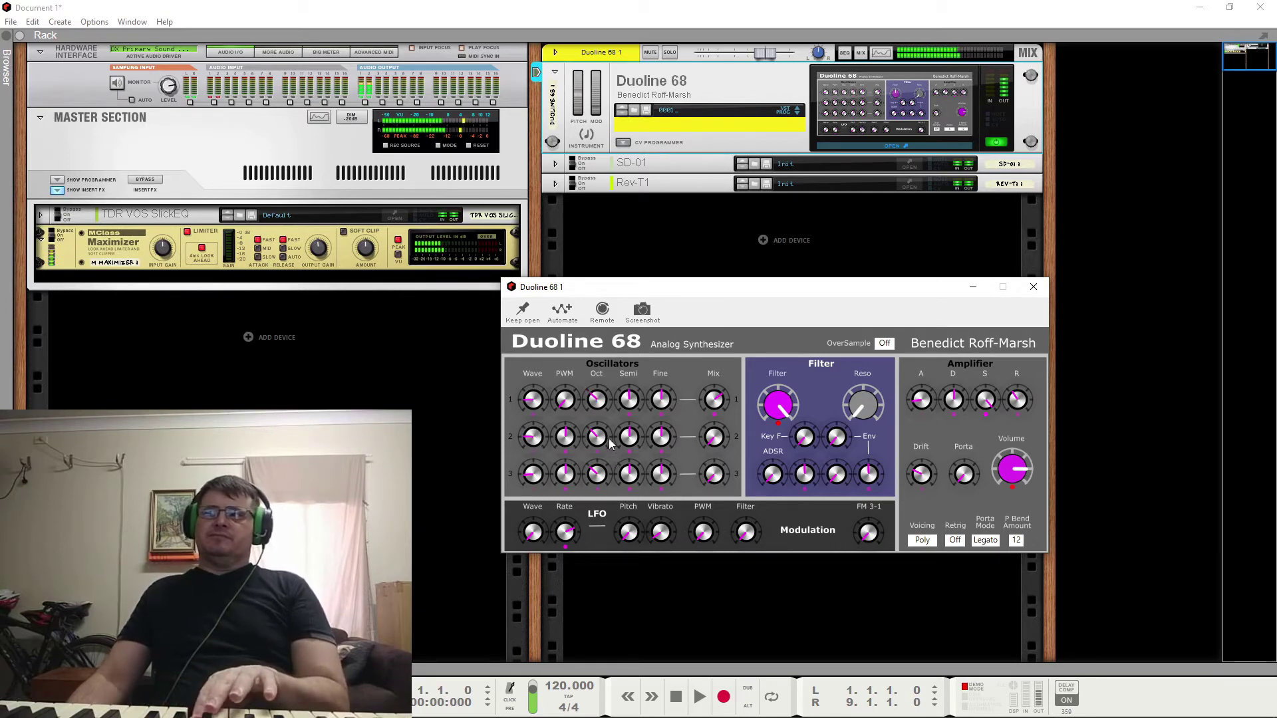
{"action": "mouse_move", "coordinate": [605, 402]}
{"action": "left_mouse_down"}
{"action": "mouse_move", "coordinate": [608, 379]}
{"action": "mouse_move", "coordinate": [603, 399]}
{"action": "left_mouse_up"}
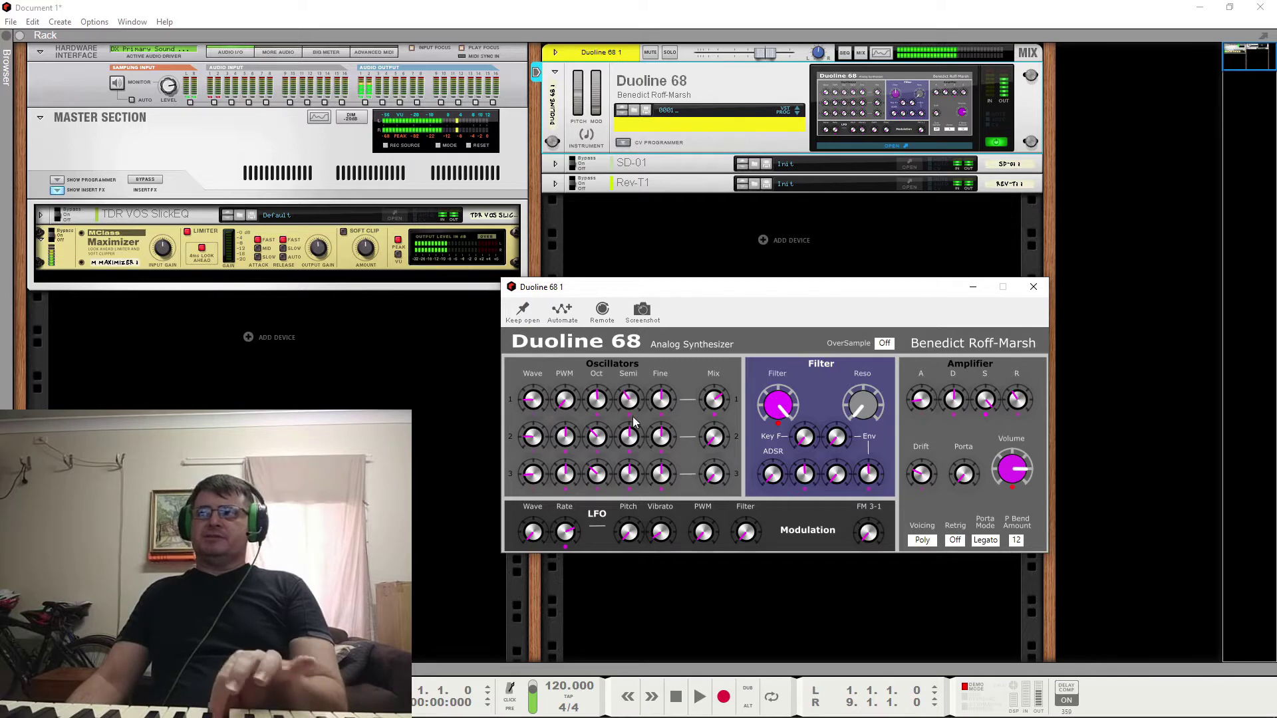
{"action": "left_click_drag", "start_coordinate": [628, 399], "coordinate": [632, 375]}
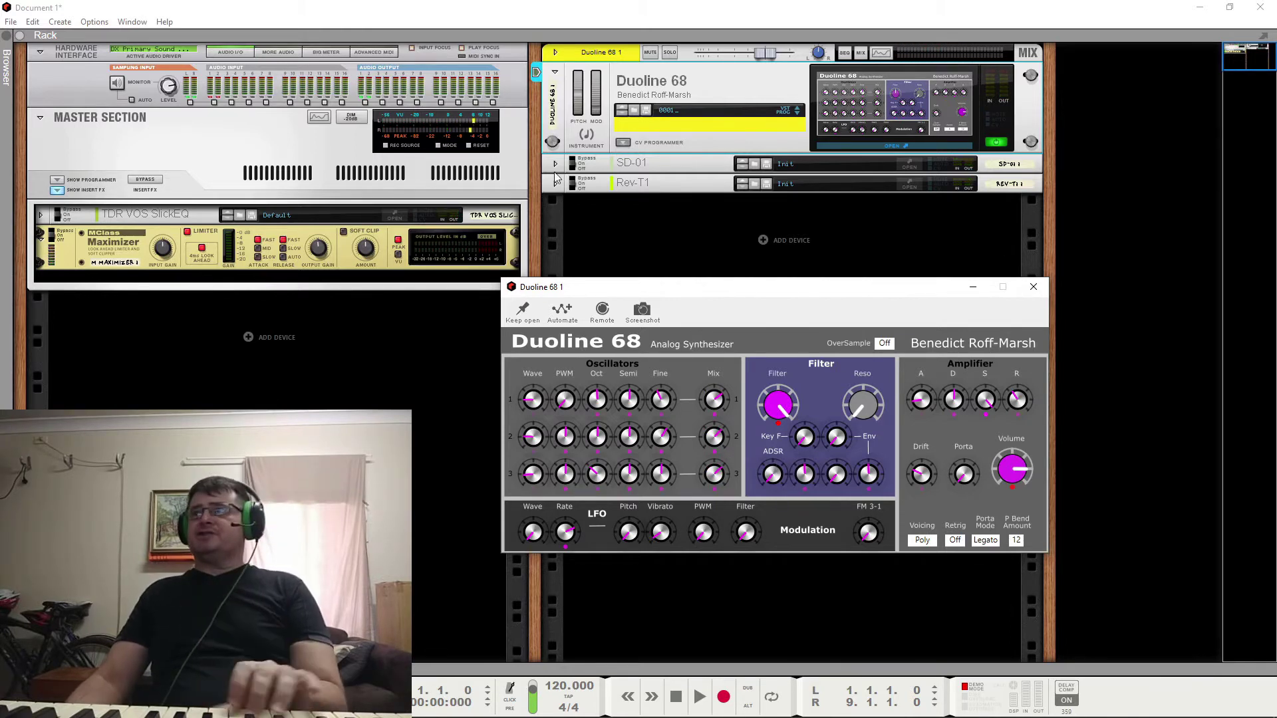
Audition the SD-01 effect's enable switch and unfold the device to view its panel, leaving it on and folded.
{"action": "left_click", "coordinate": [579, 165]}
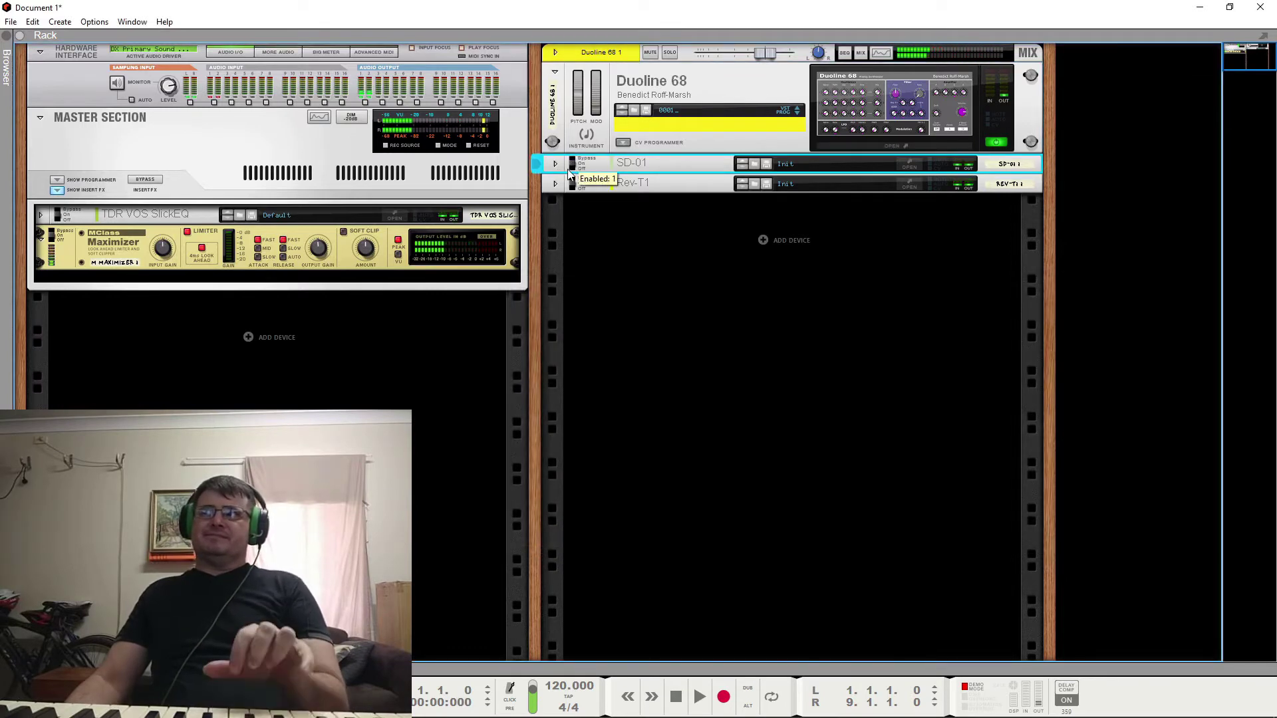
{"action": "left_click", "coordinate": [555, 164]}
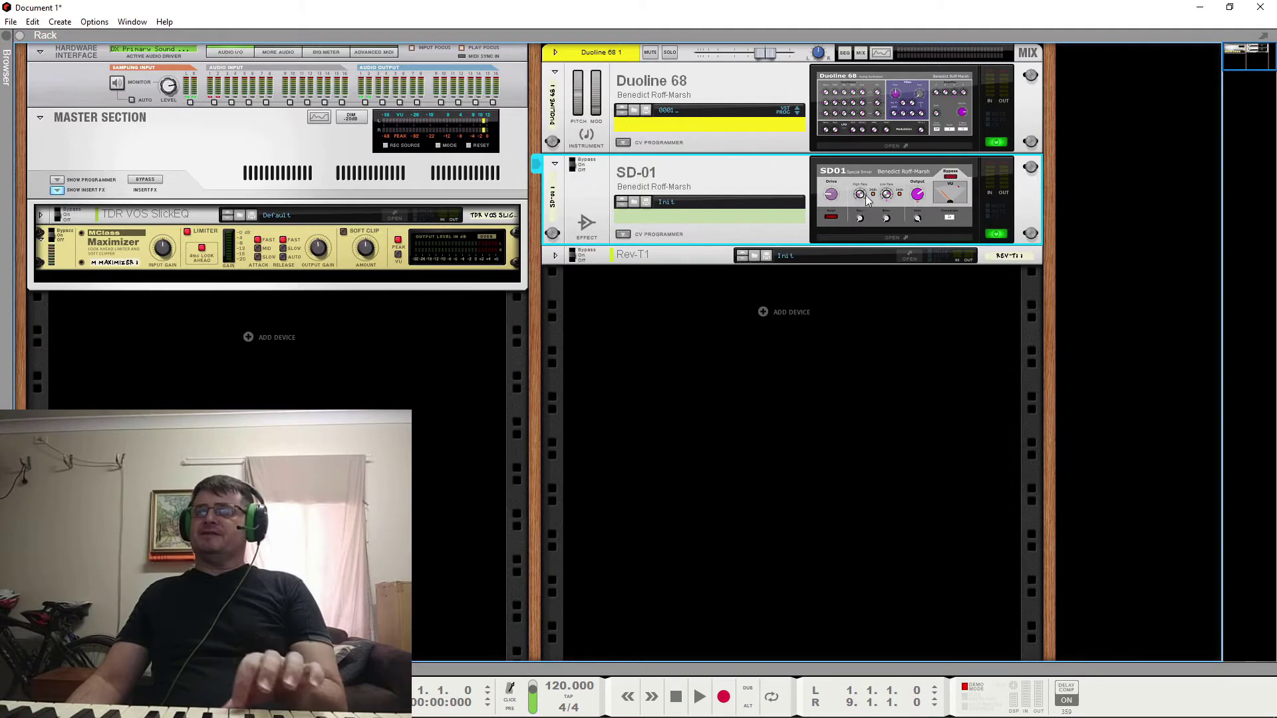
{"action": "left_click", "coordinate": [555, 164]}
Reopen the Duoline 68 editor, lower the amplifier Volume and rebalance oscillator 2's mix level.
{"action": "left_click", "coordinate": [876, 97]}
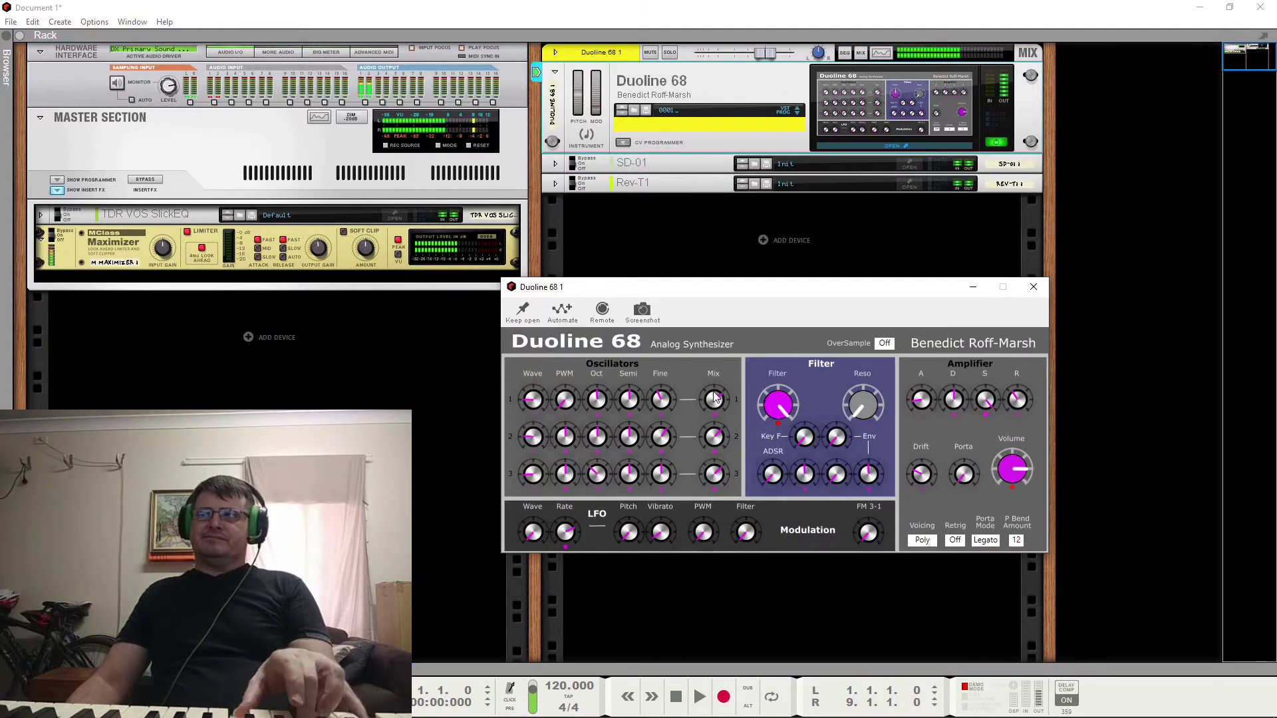
{"action": "left_click_drag", "start_coordinate": [713, 436], "coordinate": [718, 488]}
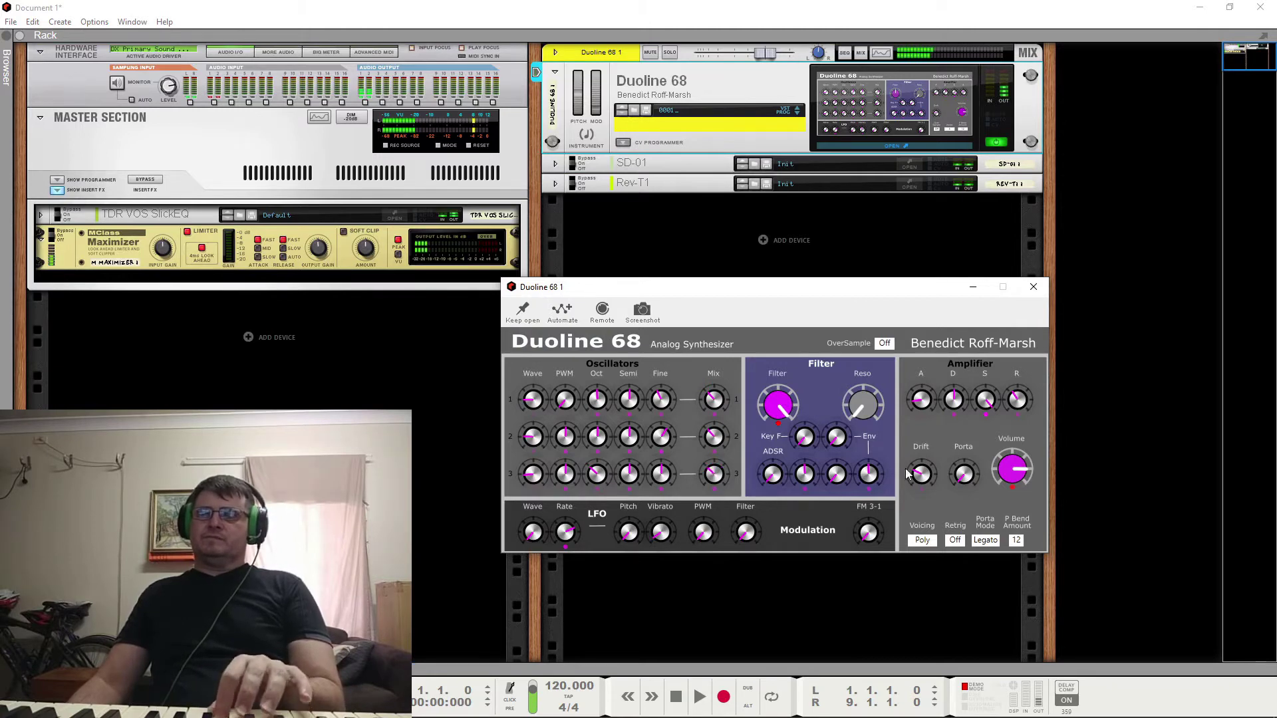
{"action": "left_click_drag", "start_coordinate": [1022, 470], "coordinate": [967, 497]}
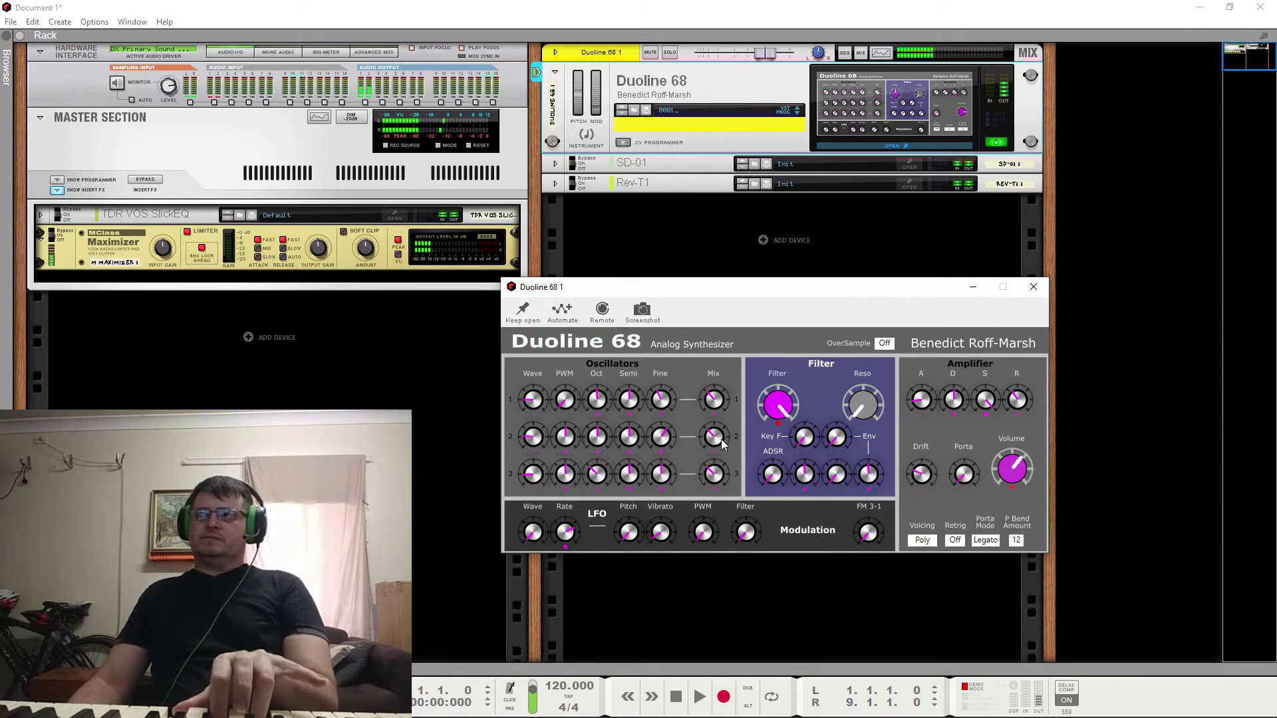
{"action": "left_click_drag", "start_coordinate": [721, 439], "coordinate": [724, 419]}
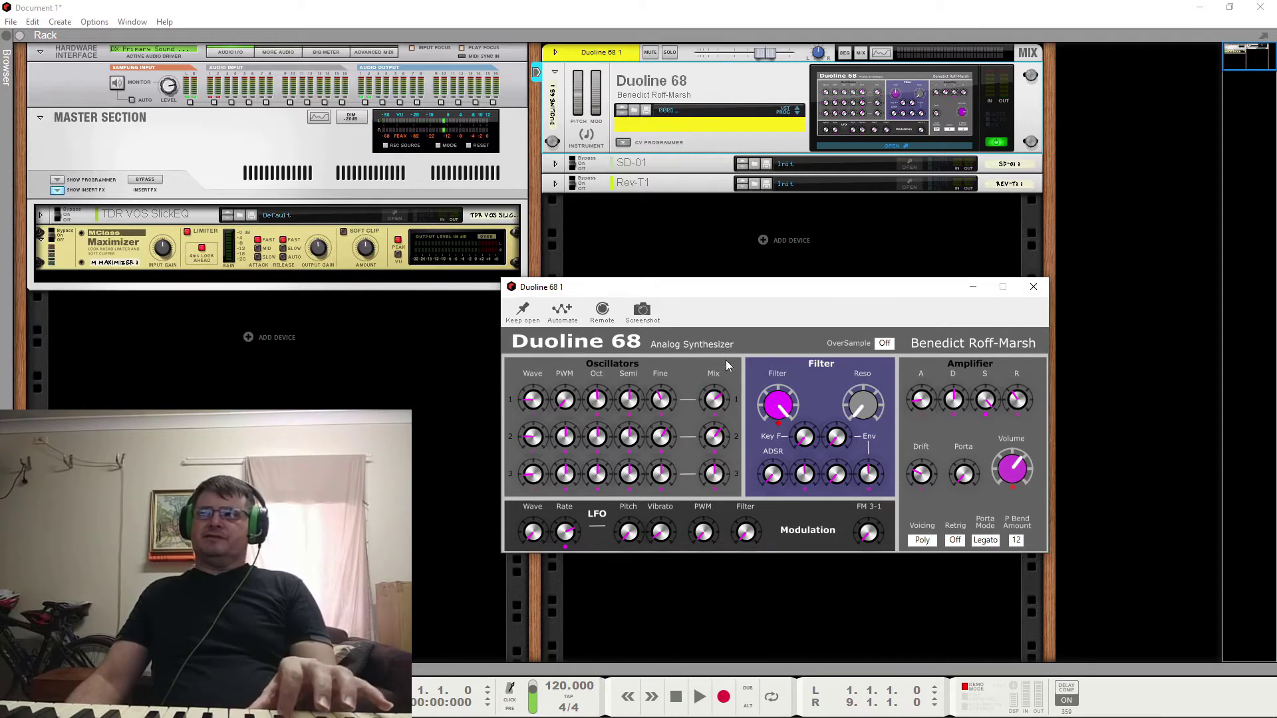
Turn down oscillator 1's fine tuning and raise its mix level.
{"action": "left_click_drag", "start_coordinate": [661, 399], "coordinate": [666, 442]}
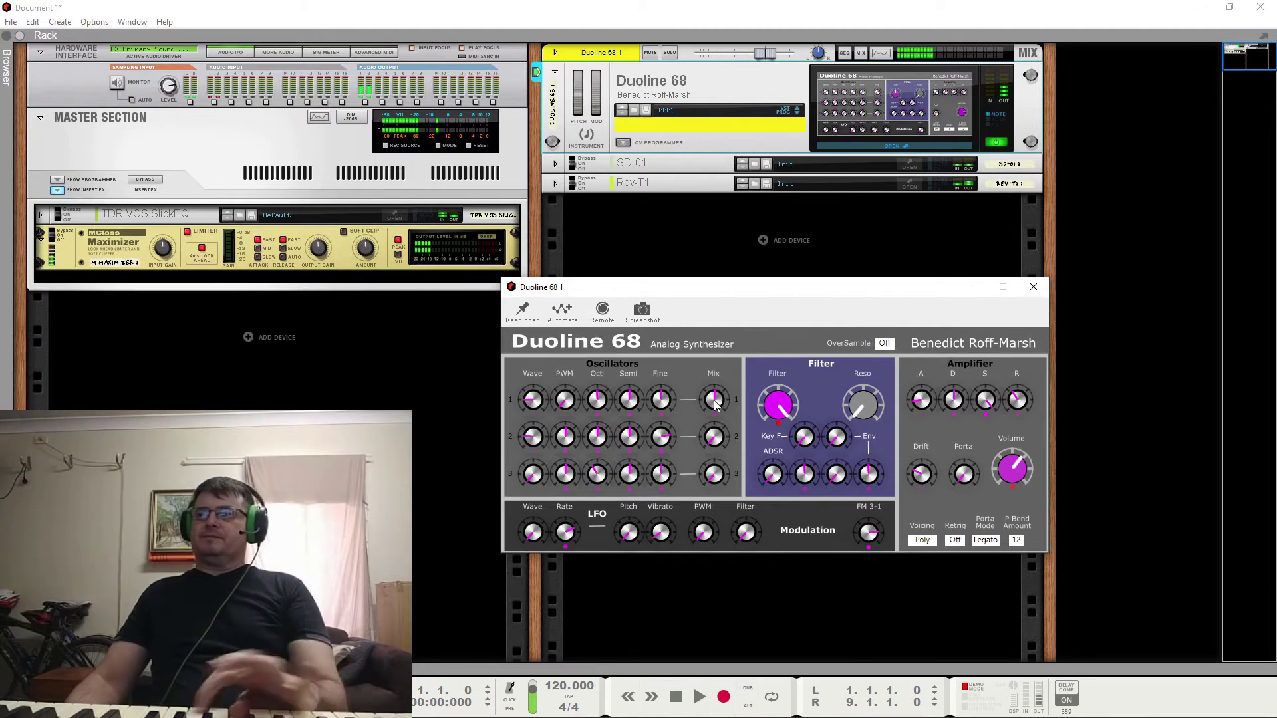
{"action": "left_click_drag", "start_coordinate": [721, 400], "coordinate": [730, 378]}
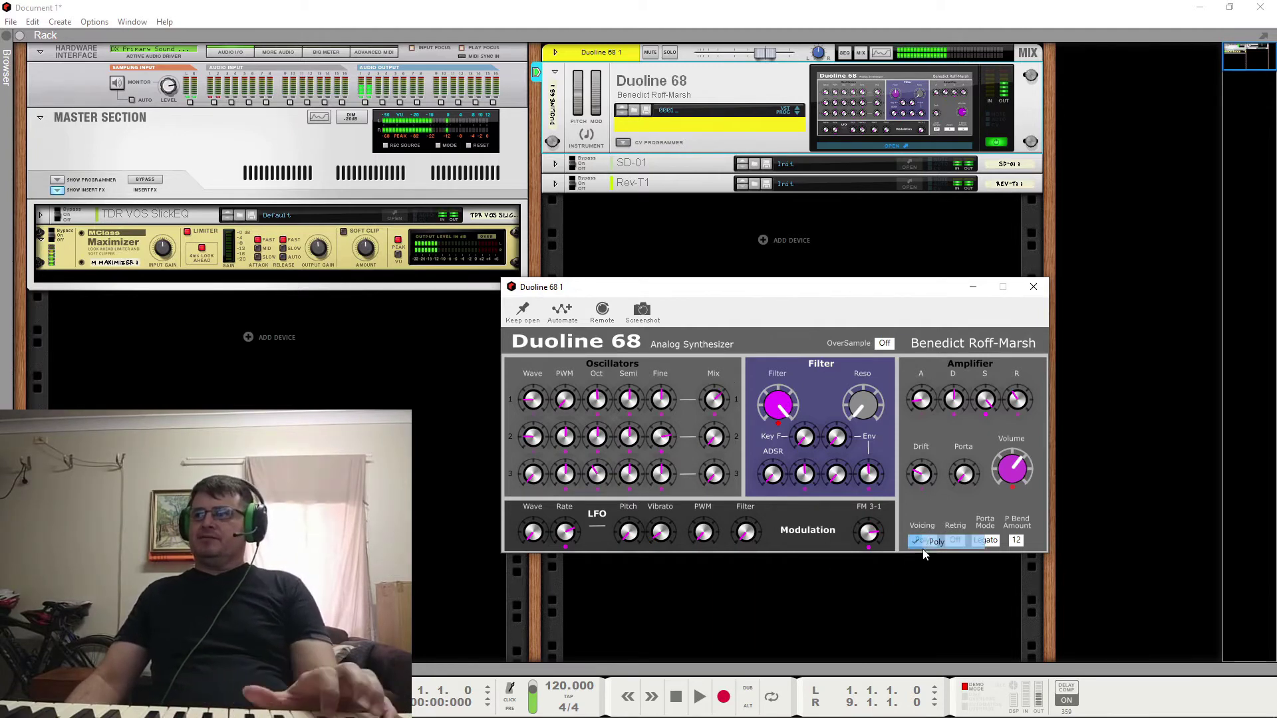
Set the Duoline 68 amplifier's voicing to Mono.
{"action": "left_click", "coordinate": [924, 540]}
{"action": "left_click", "coordinate": [939, 557]}
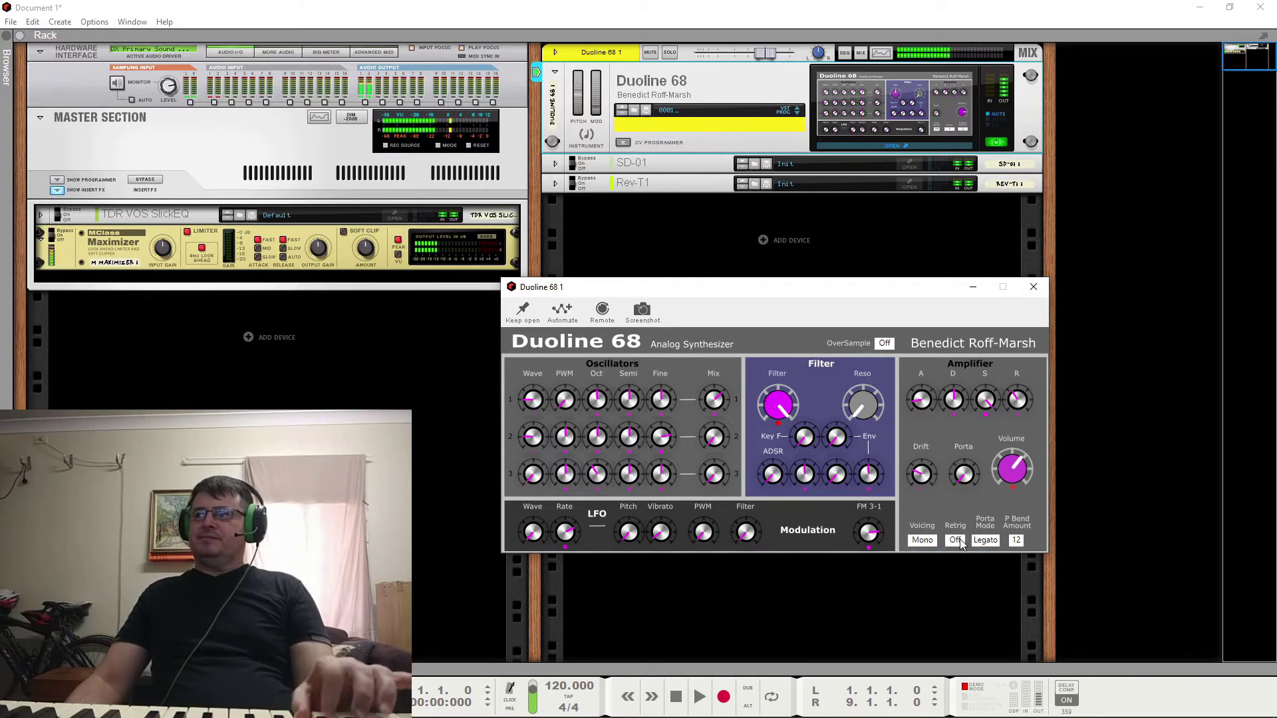
Lower the Duoline 68's filter cutoff and raise its resonance.
{"action": "left_click_drag", "start_coordinate": [964, 493], "coordinate": [964, 503]}
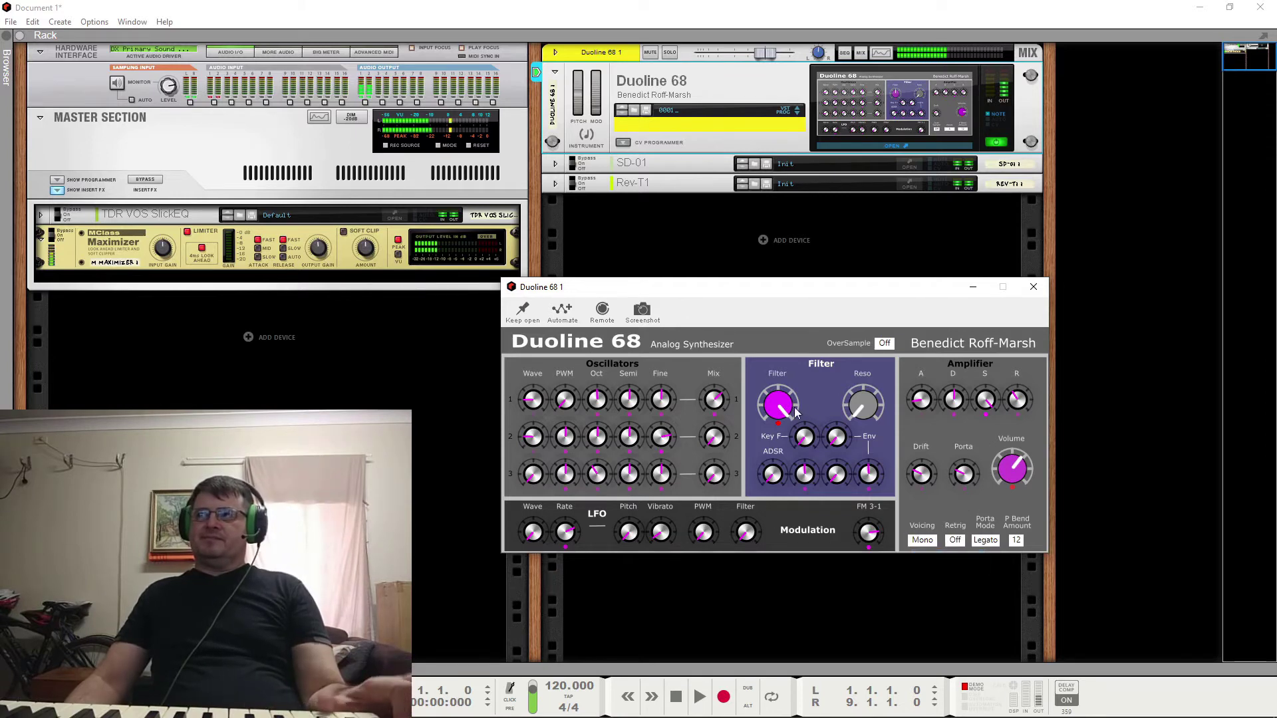
{"action": "left_click_drag", "start_coordinate": [796, 413], "coordinate": [780, 425]}
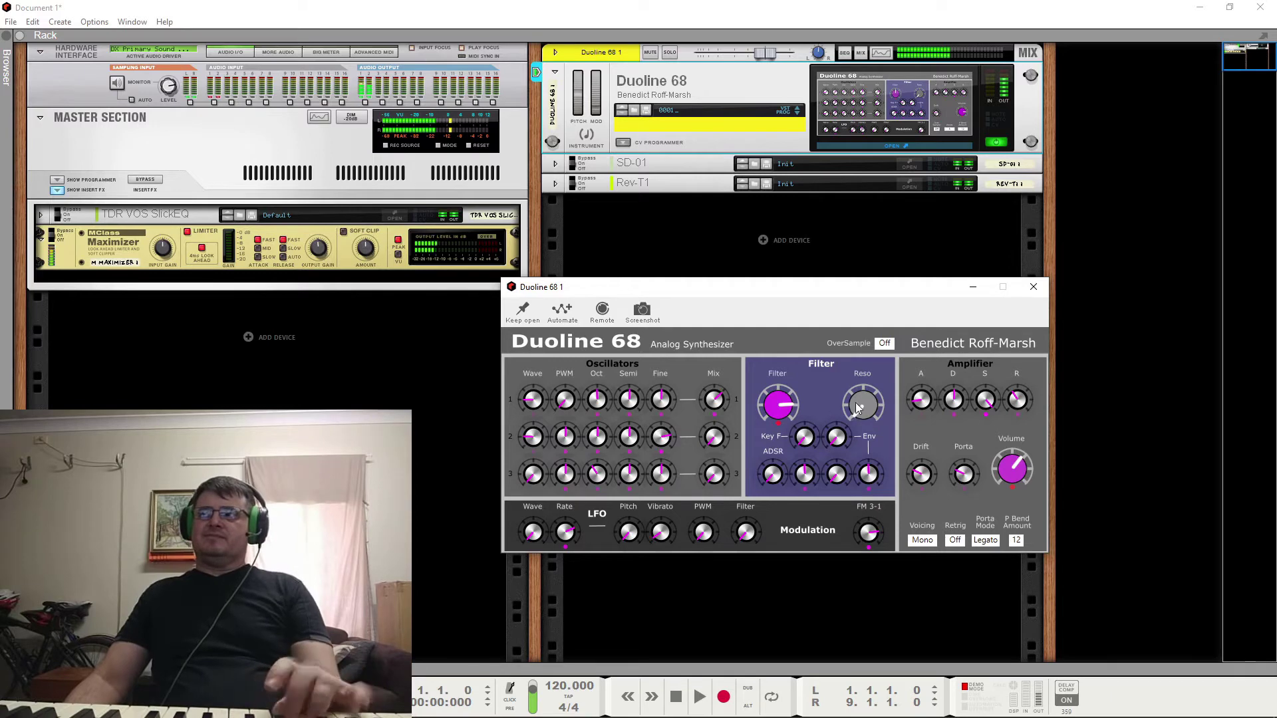
{"action": "left_click_drag", "start_coordinate": [857, 407], "coordinate": [857, 380]}
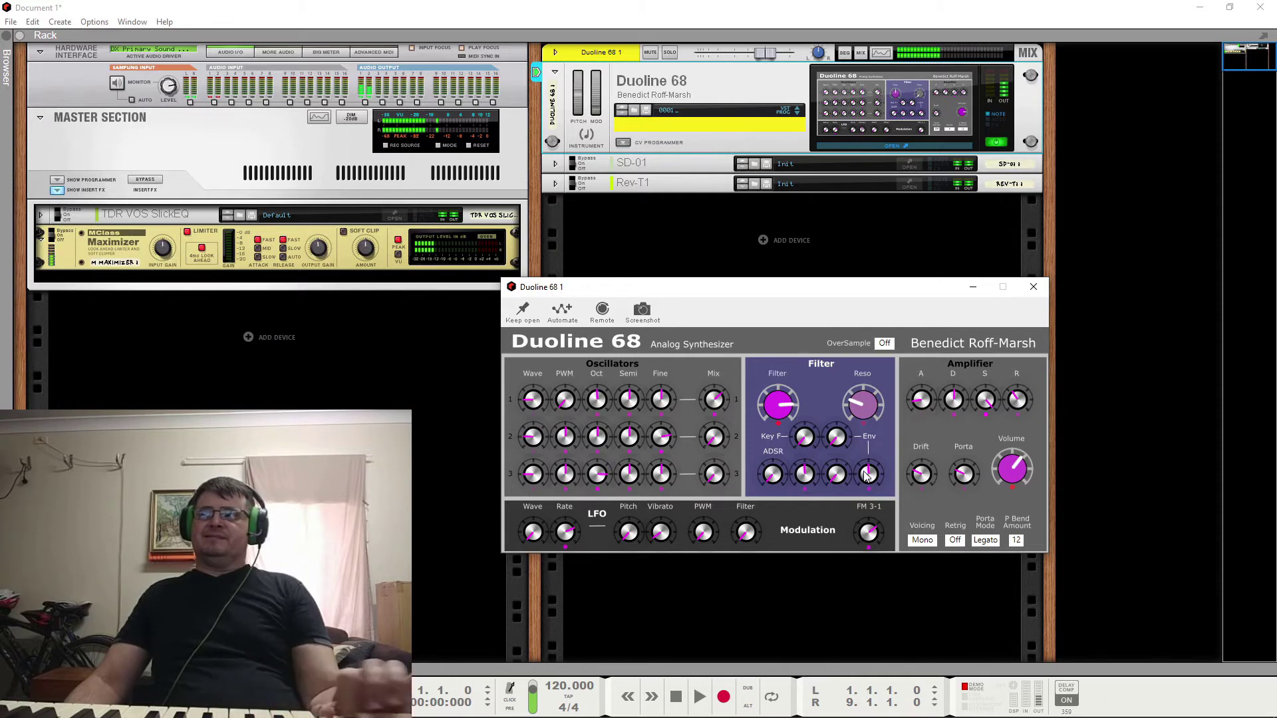
Audition the synthesizer with 8x oversampling and return OverSample to Off.
{"action": "left_click", "coordinate": [890, 343]}
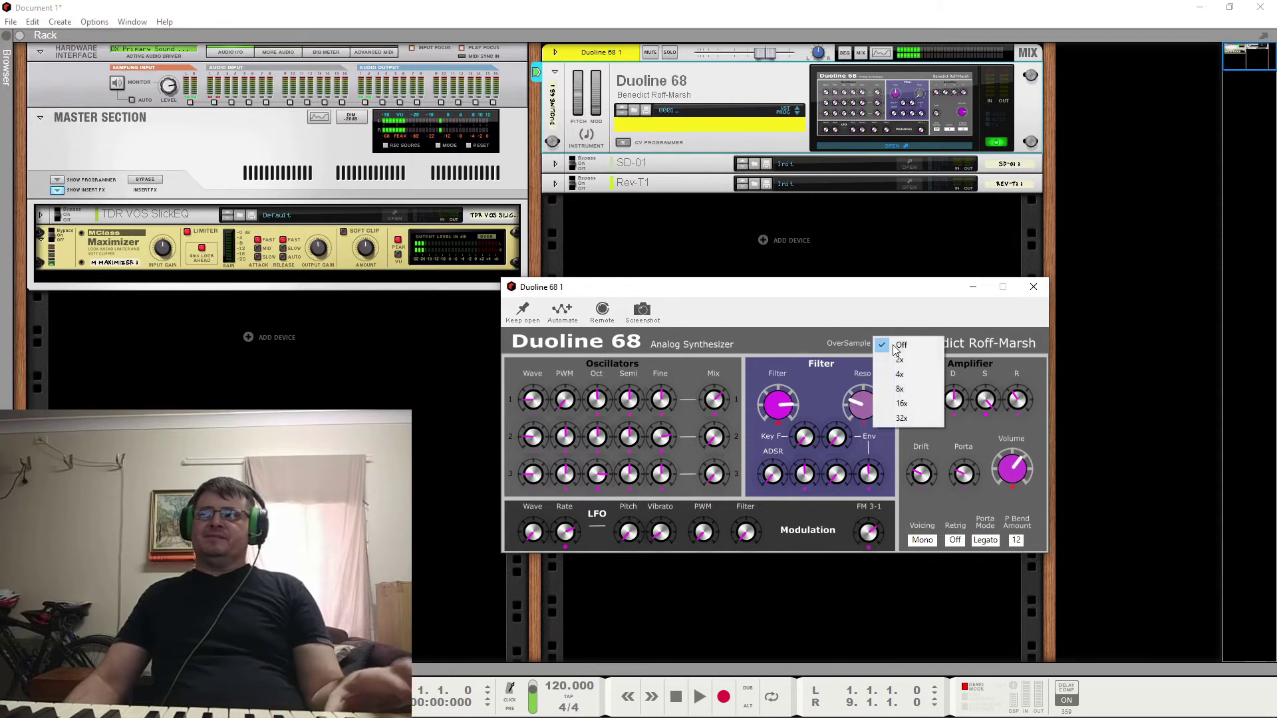
{"action": "left_click", "coordinate": [902, 390]}
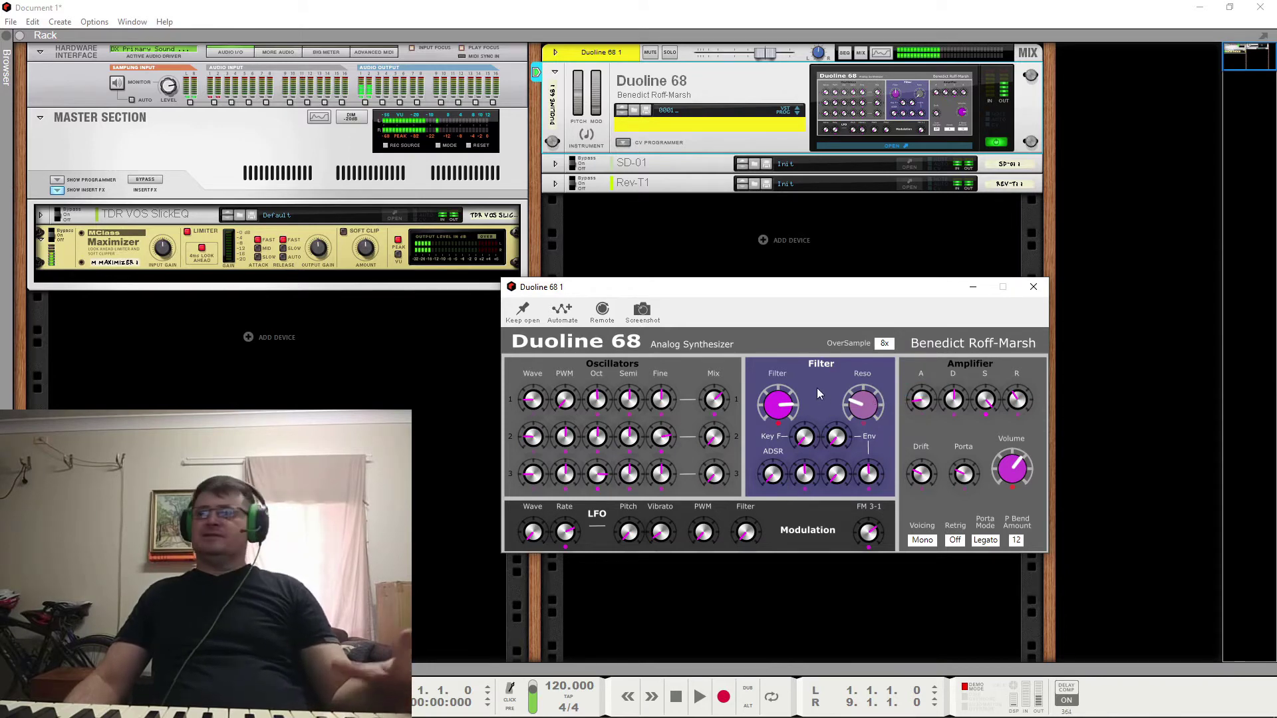
{"action": "left_click", "coordinate": [888, 345]}
{"action": "left_click", "coordinate": [898, 345]}
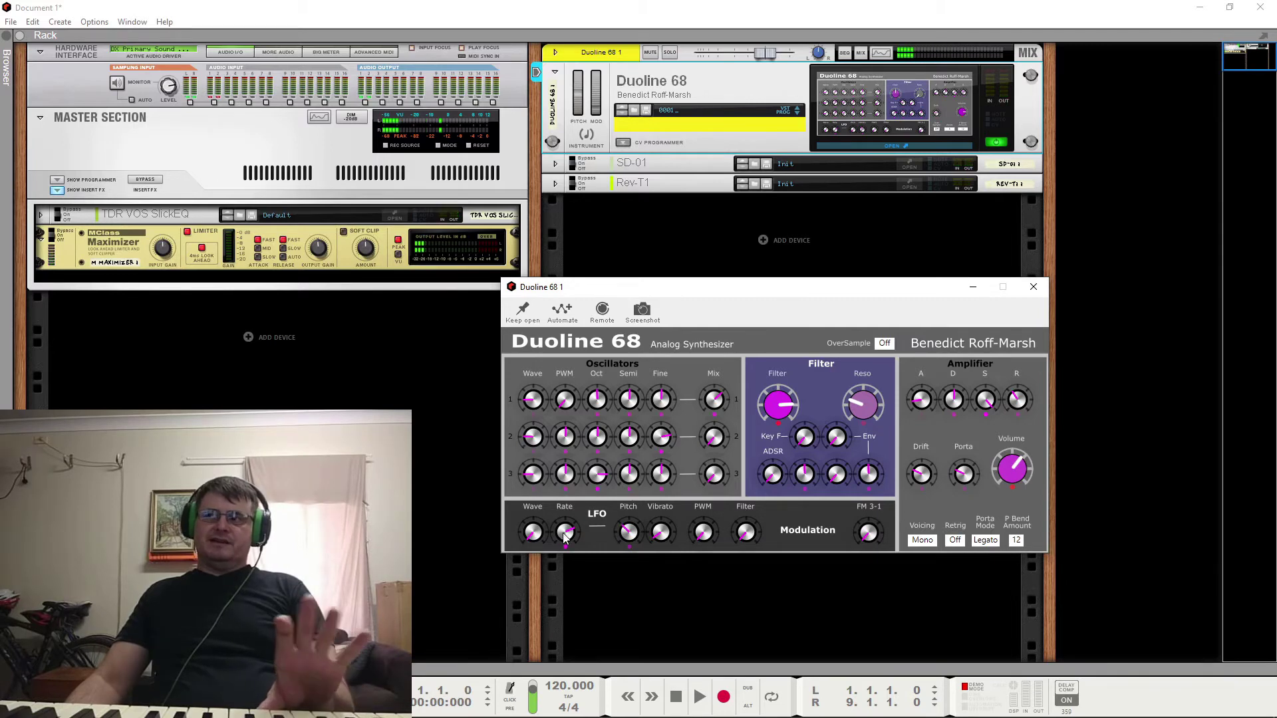
Adjust the LFO rate and add a slight amount of vibrato.
{"action": "left_click_drag", "start_coordinate": [564, 579], "coordinate": [577, 527]}
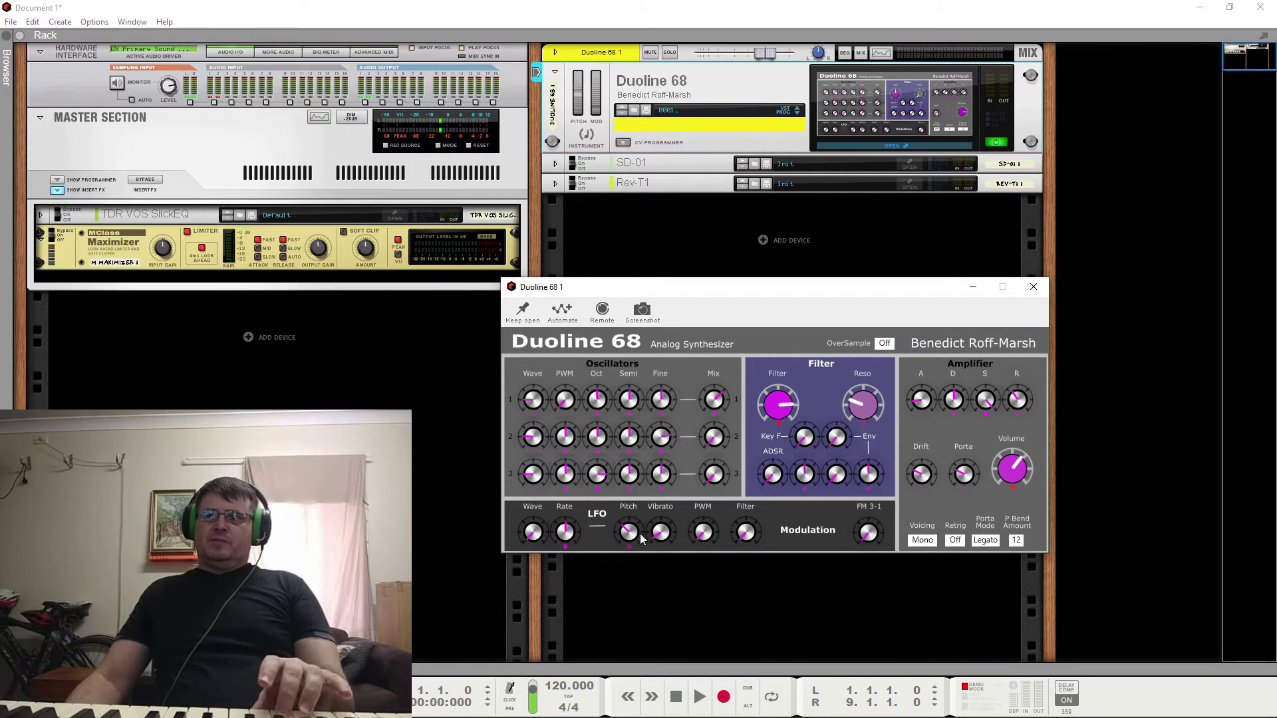
{"action": "left_click_drag", "start_coordinate": [665, 538], "coordinate": [666, 522]}
{"action": "left_click_drag", "start_coordinate": [565, 532], "coordinate": [580, 508]}
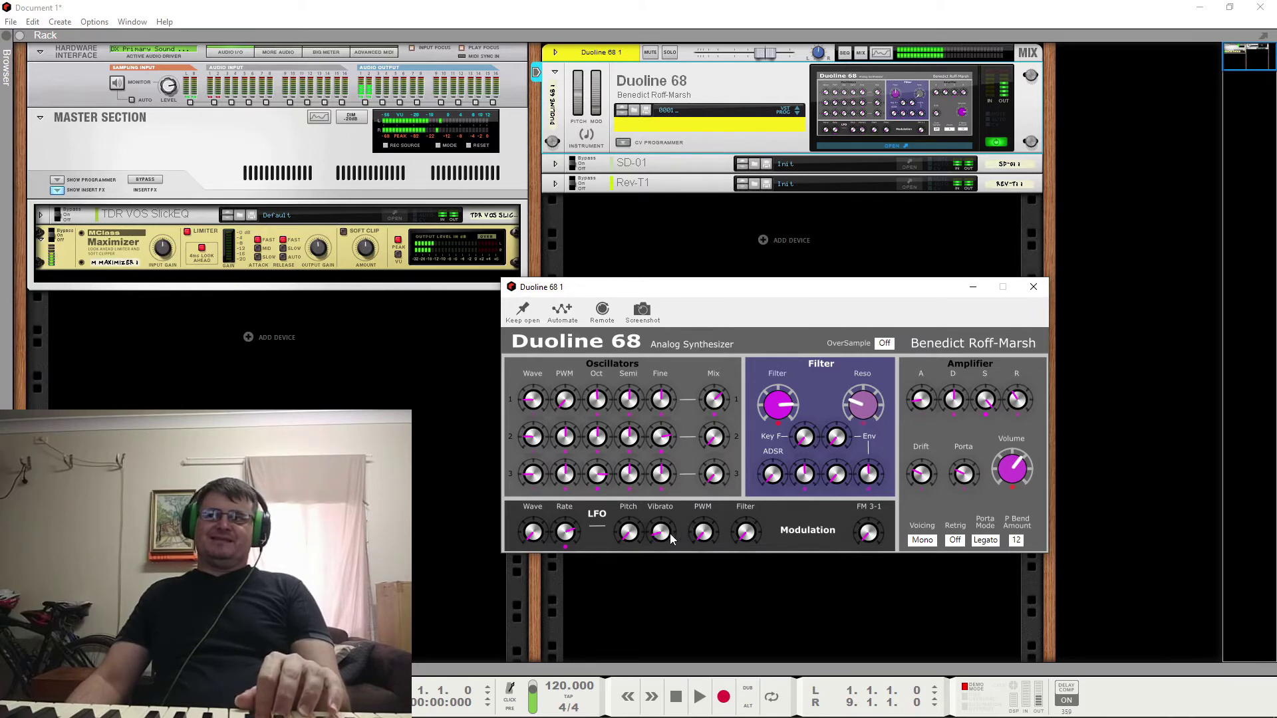
Audition LFO modulation of pitch and pulse width, returning both amounts to minimum.
{"action": "left_click_drag", "start_coordinate": [625, 534], "coordinate": [632, 488]}
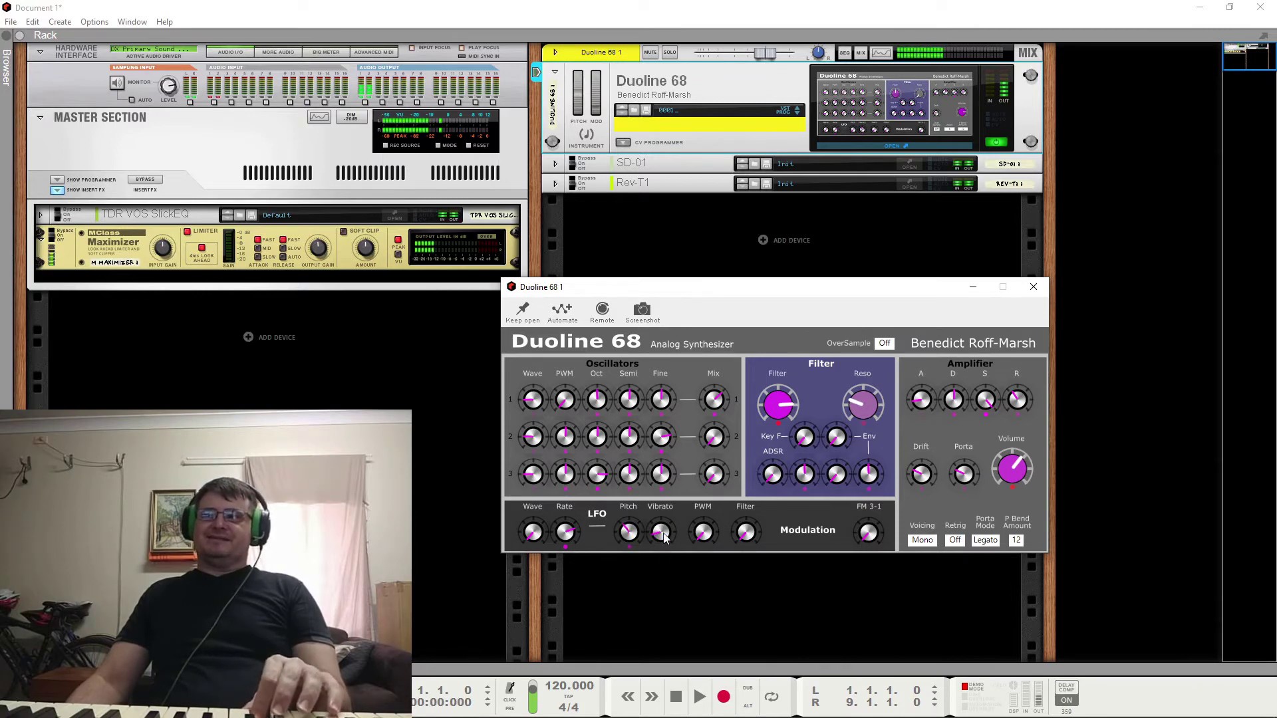
{"action": "left_click_drag", "start_coordinate": [628, 531], "coordinate": [629, 546]}
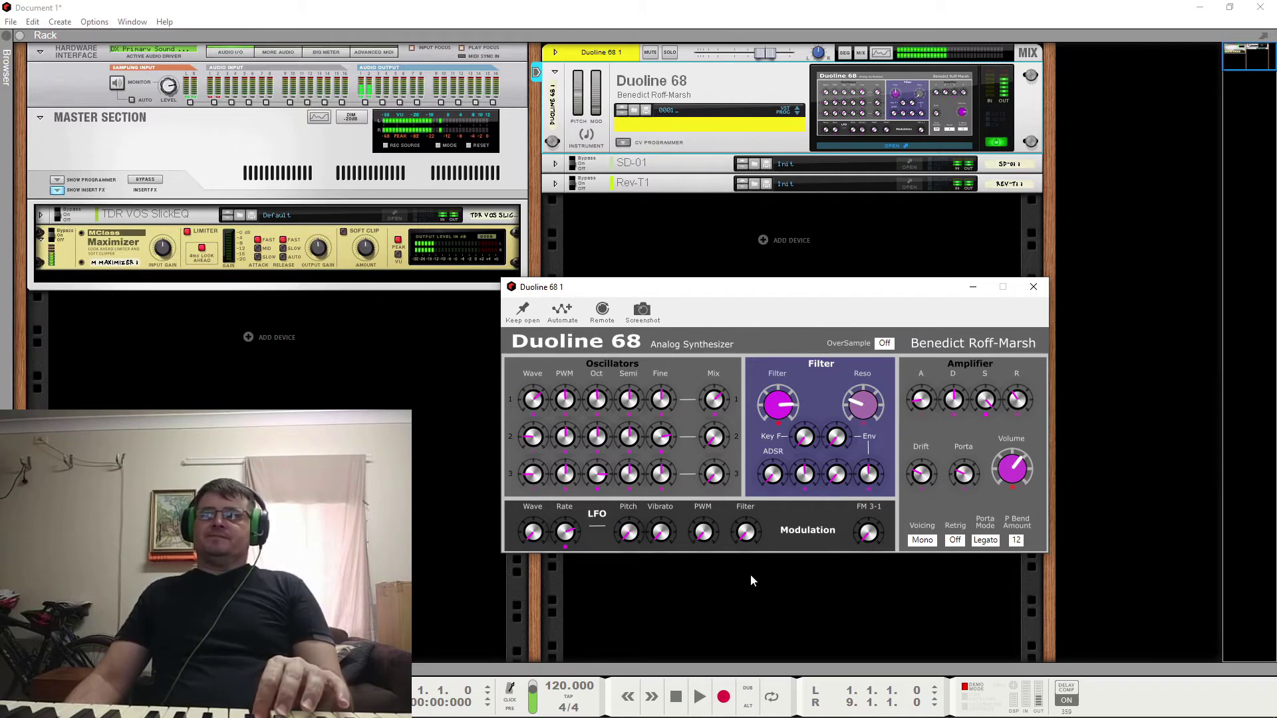
{"action": "left_click_drag", "start_coordinate": [706, 525], "coordinate": [706, 492]}
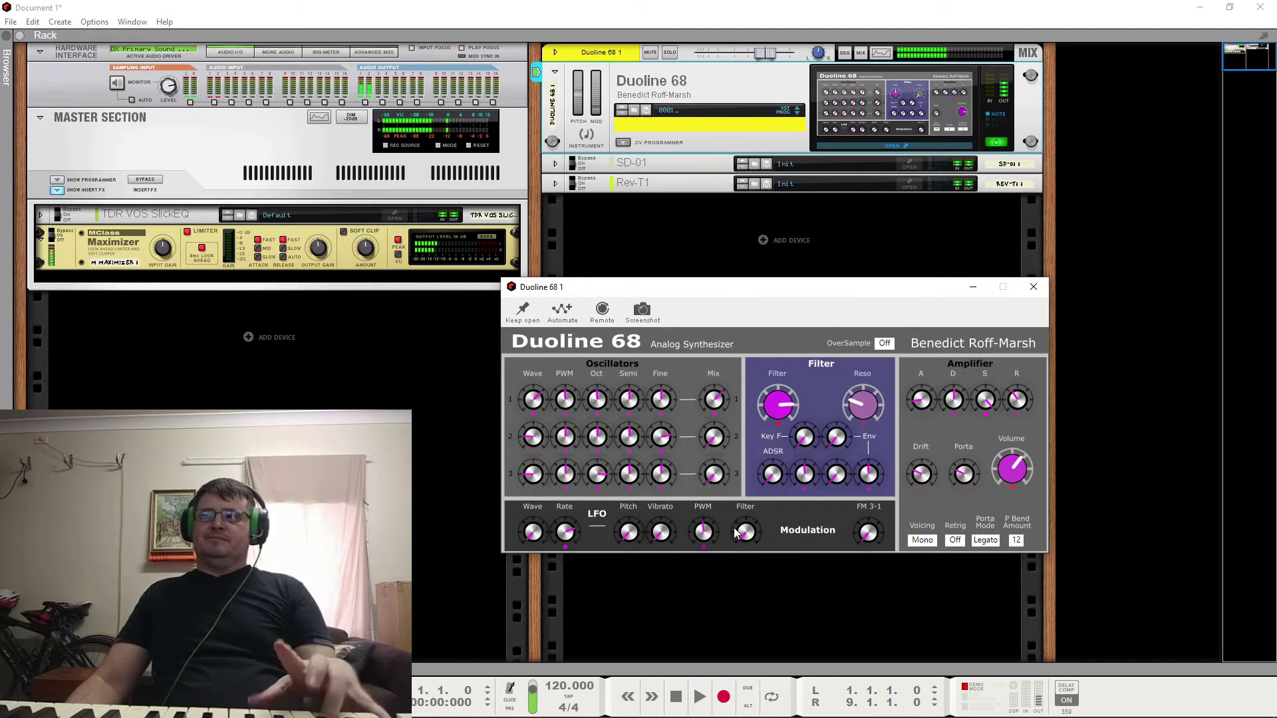
{"action": "left_click_drag", "start_coordinate": [701, 534], "coordinate": [740, 698]}
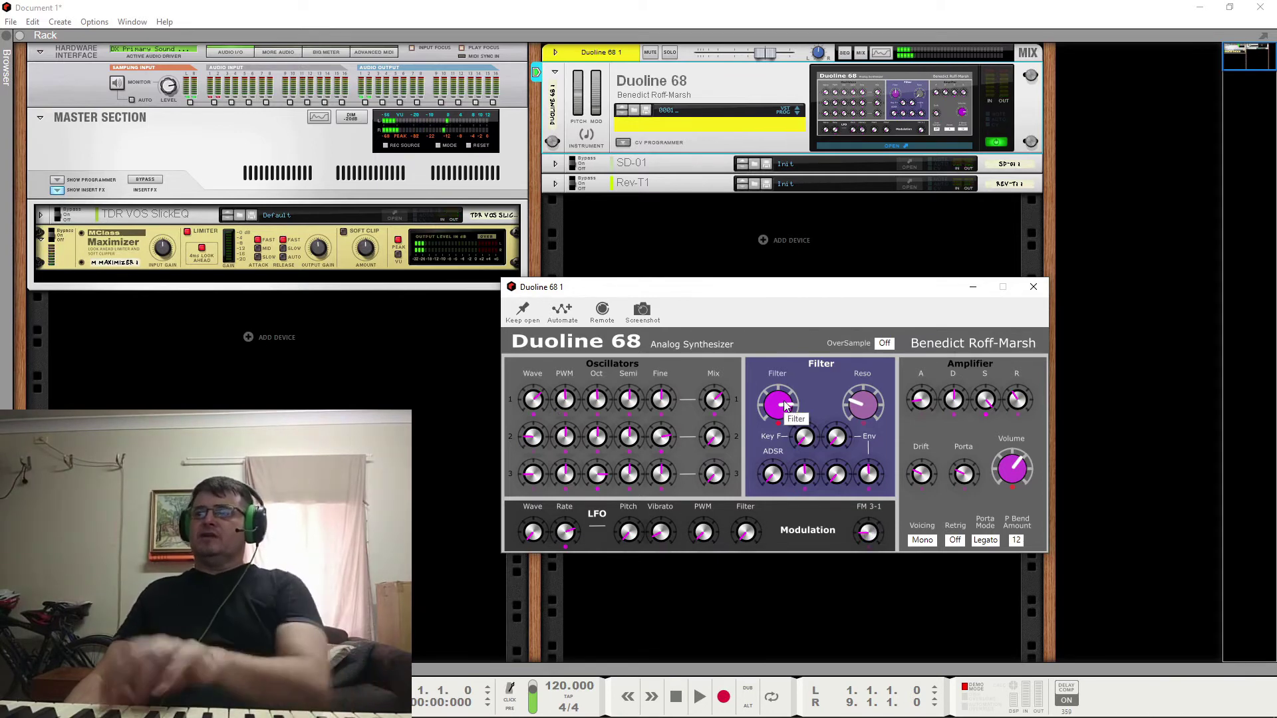
Sweep the filter cutoff down and up, and raise the resonance well above halfway to audition it.
{"action": "mouse_move", "coordinate": [787, 405]}
{"action": "left_mouse_down"}
{"action": "mouse_move", "coordinate": [787, 482]}
{"action": "mouse_move", "coordinate": [798, 389]}
{"action": "mouse_move", "coordinate": [784, 488]}
{"action": "mouse_move", "coordinate": [788, 367]}
{"action": "mouse_move", "coordinate": [780, 413]}
{"action": "left_mouse_up"}
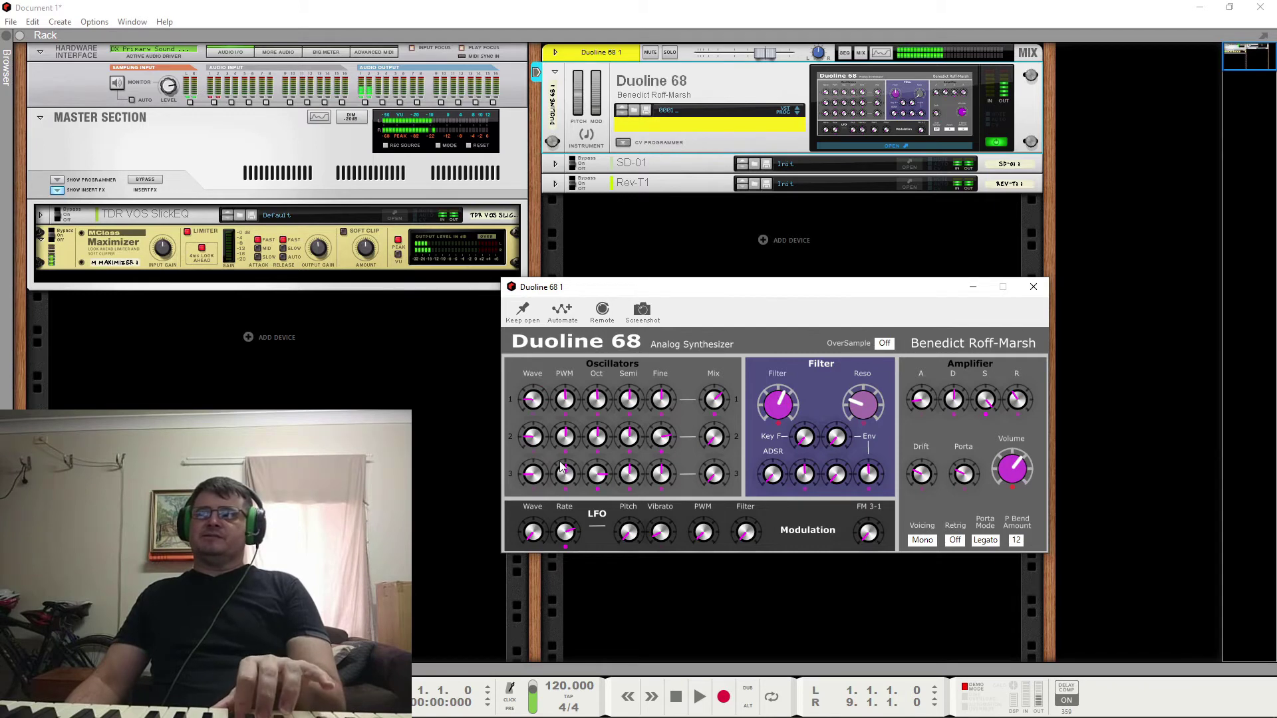
{"action": "left_click_drag", "start_coordinate": [786, 400], "coordinate": [788, 353]}
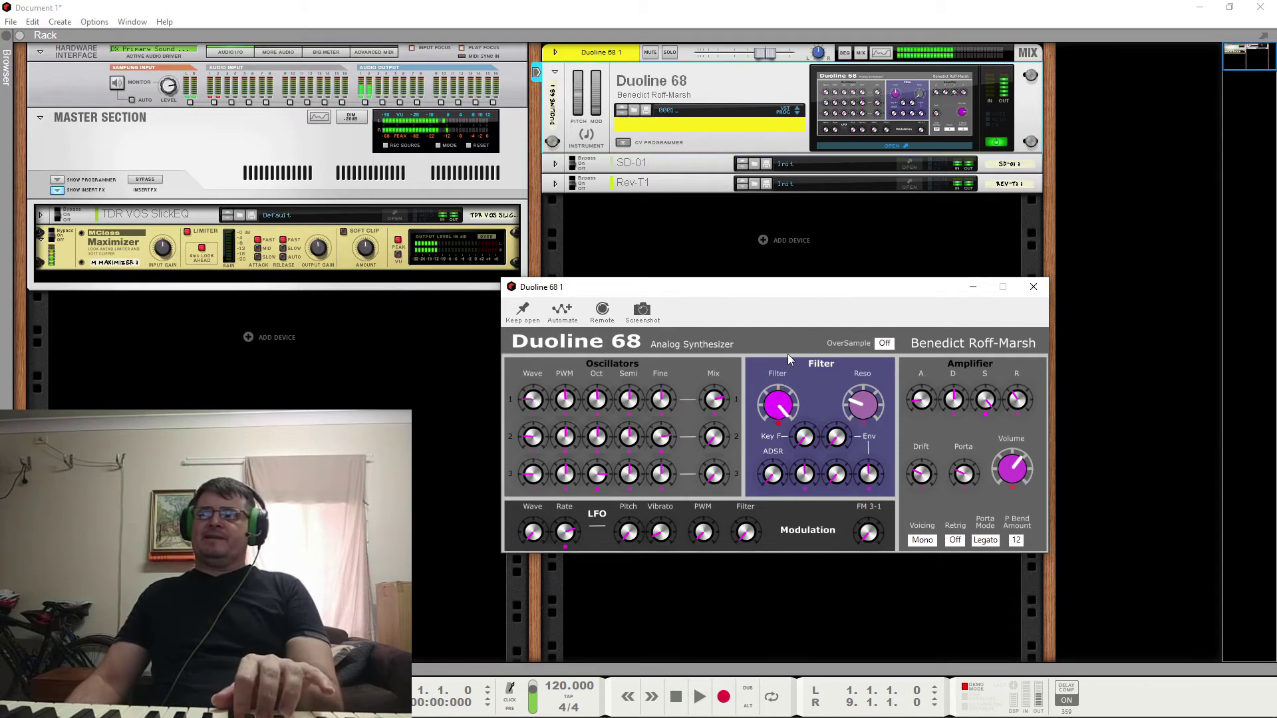
{"action": "left_click_drag", "start_coordinate": [783, 406], "coordinate": [783, 448]}
{"action": "left_click_drag", "start_coordinate": [874, 406], "coordinate": [793, 312]}
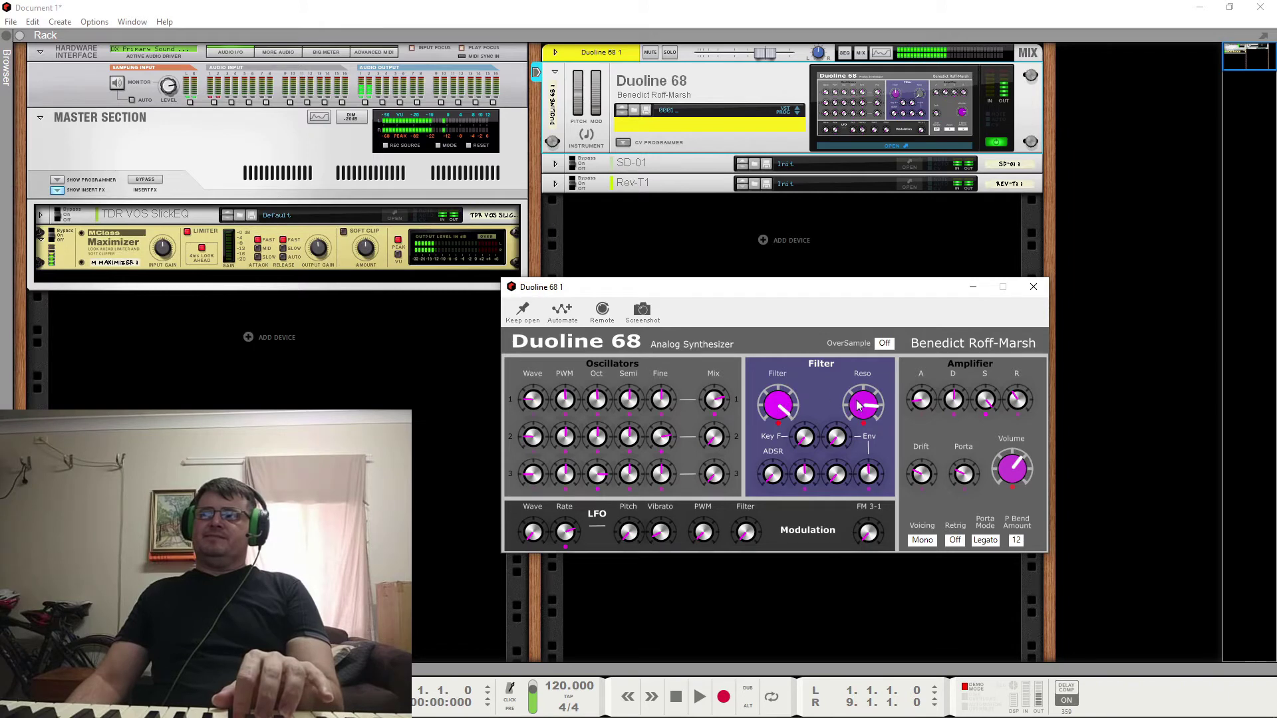
Lower the filter cutoff in stages to slightly below its midpoint.
{"action": "left_click_drag", "start_coordinate": [778, 403], "coordinate": [783, 436]}
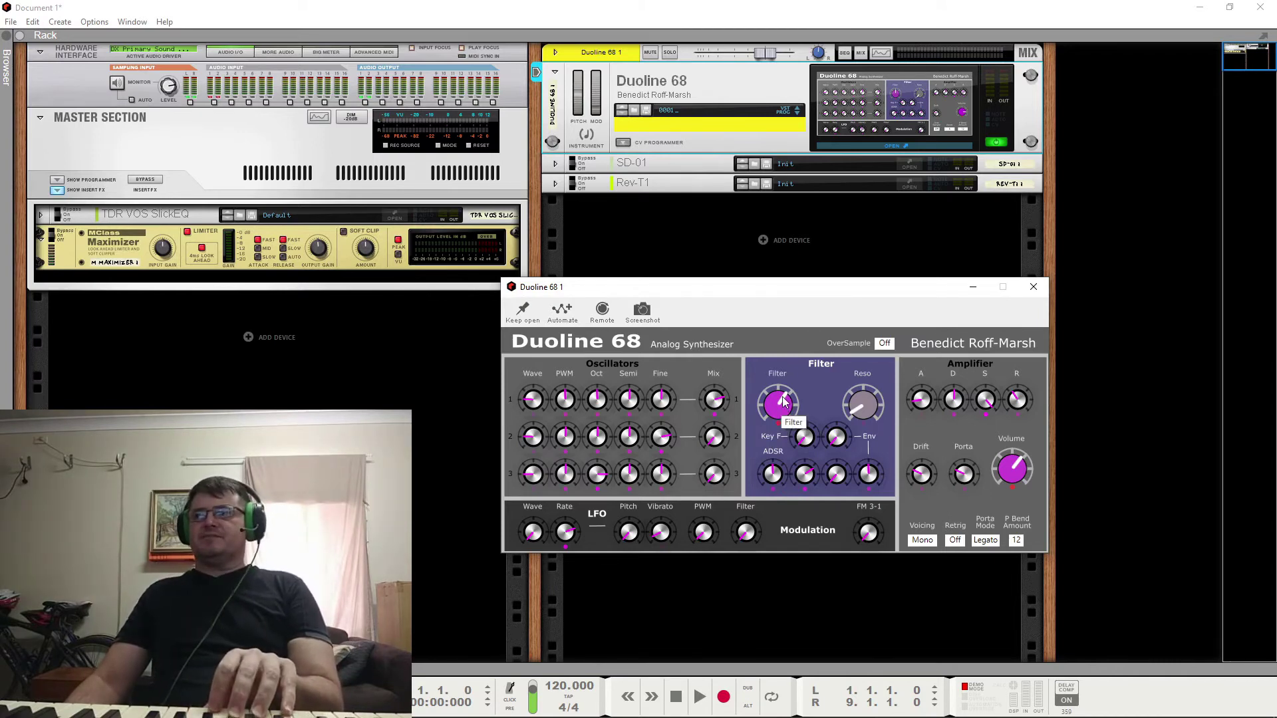
{"action": "left_click_drag", "start_coordinate": [782, 397], "coordinate": [777, 411]}
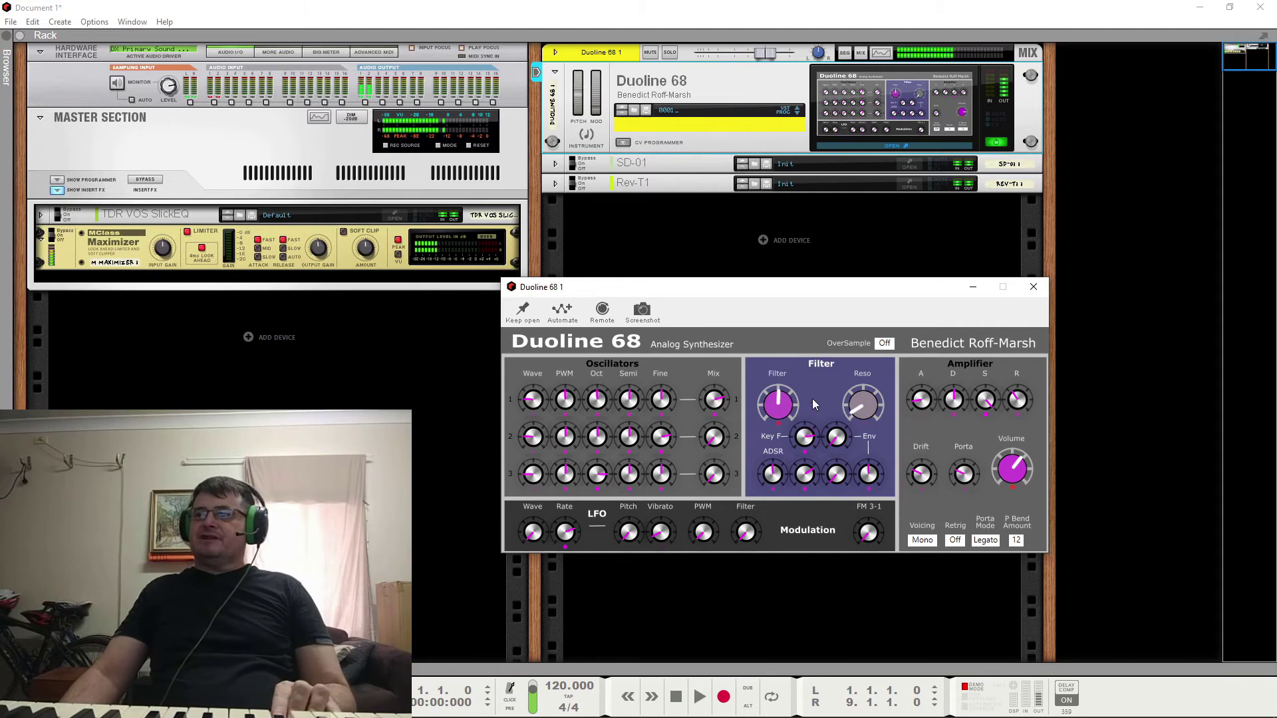
{"action": "left_click_drag", "start_coordinate": [781, 399], "coordinate": [783, 426]}
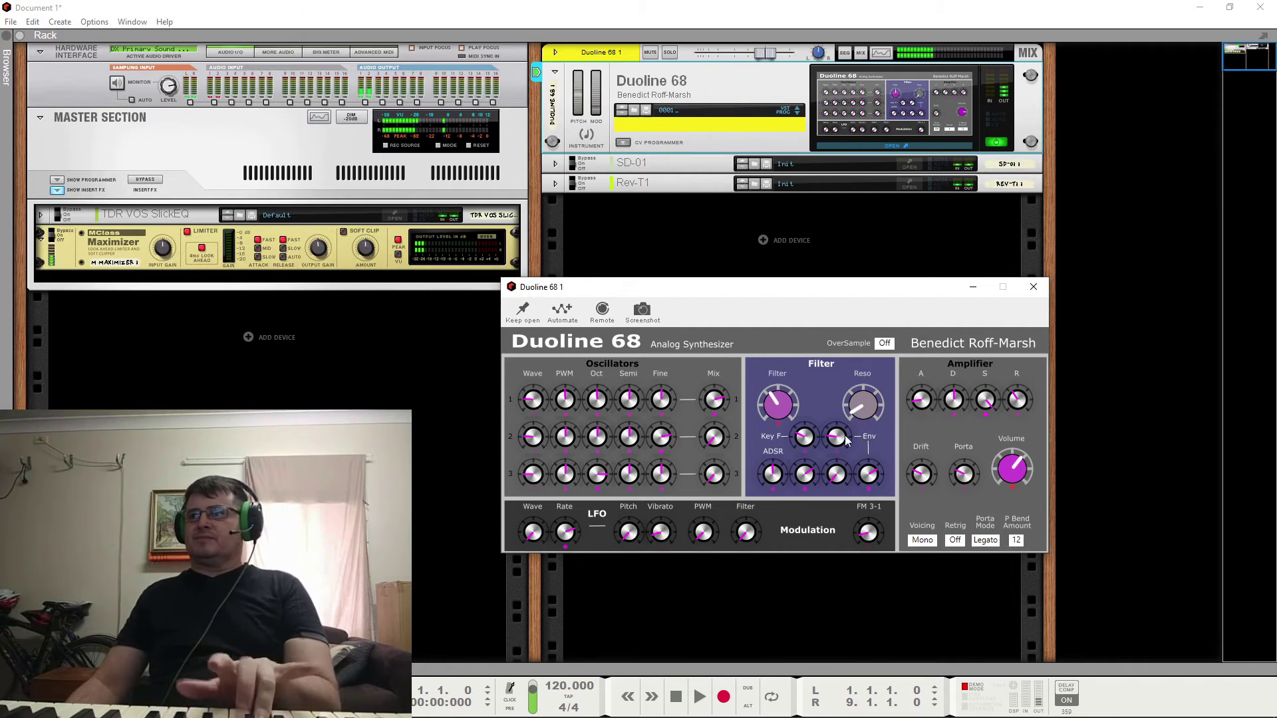
Set the amplifier's voicing to Poly and readjust its Volume to slightly below the midpoint.
{"action": "scroll", "coordinate": [1007, 471], "scroll_direction": "up", "scroll_amount": 2}
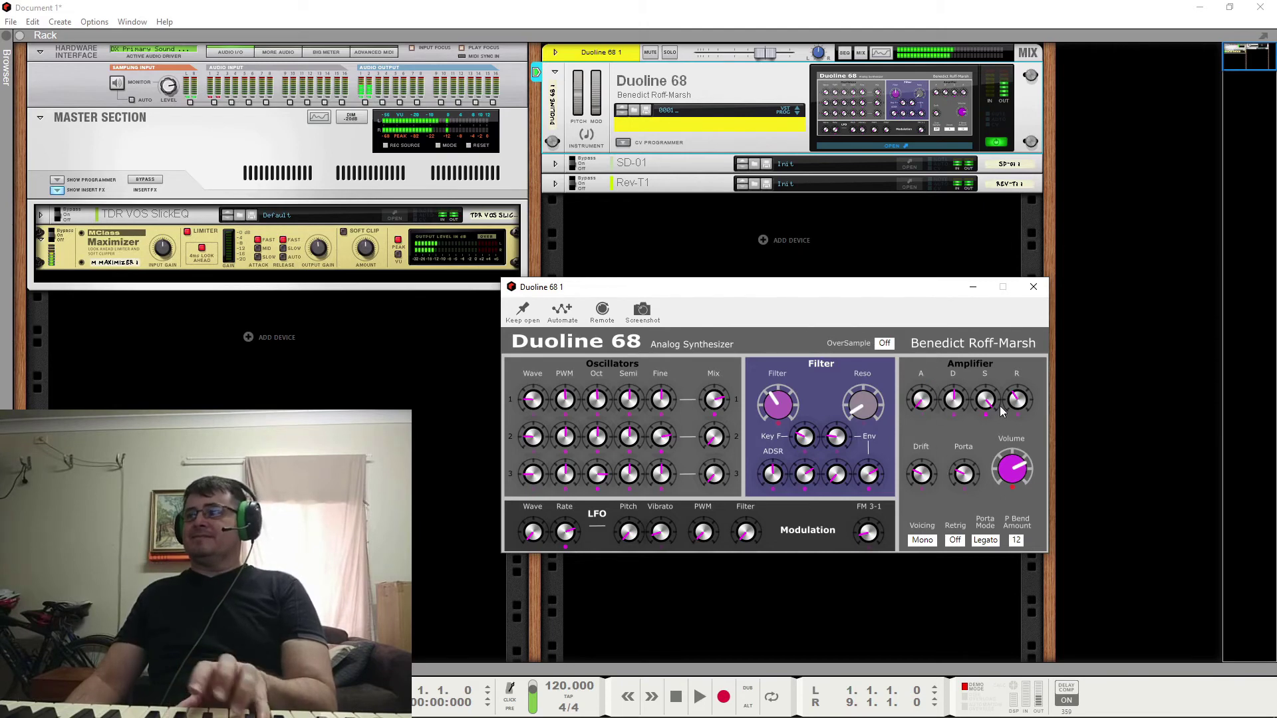
{"action": "left_click", "coordinate": [929, 540]}
{"action": "left_click", "coordinate": [929, 541]}
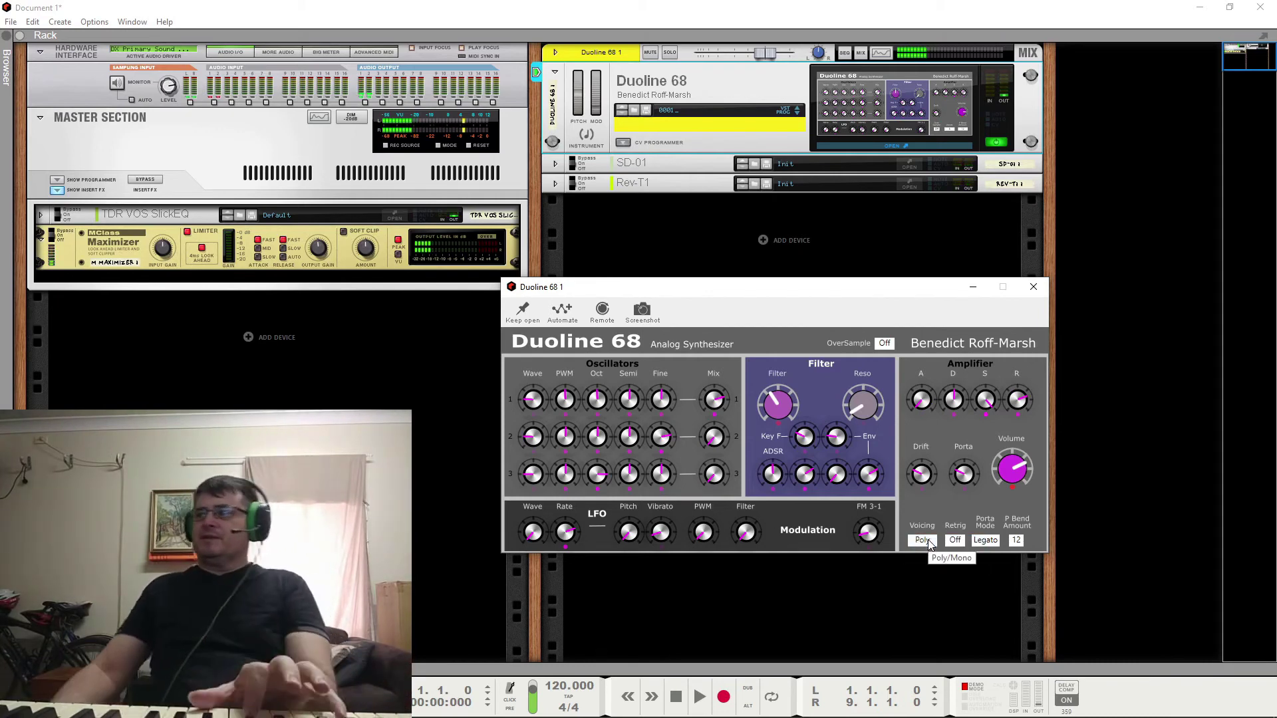
{"action": "left_click_drag", "start_coordinate": [1006, 498], "coordinate": [1006, 514]}
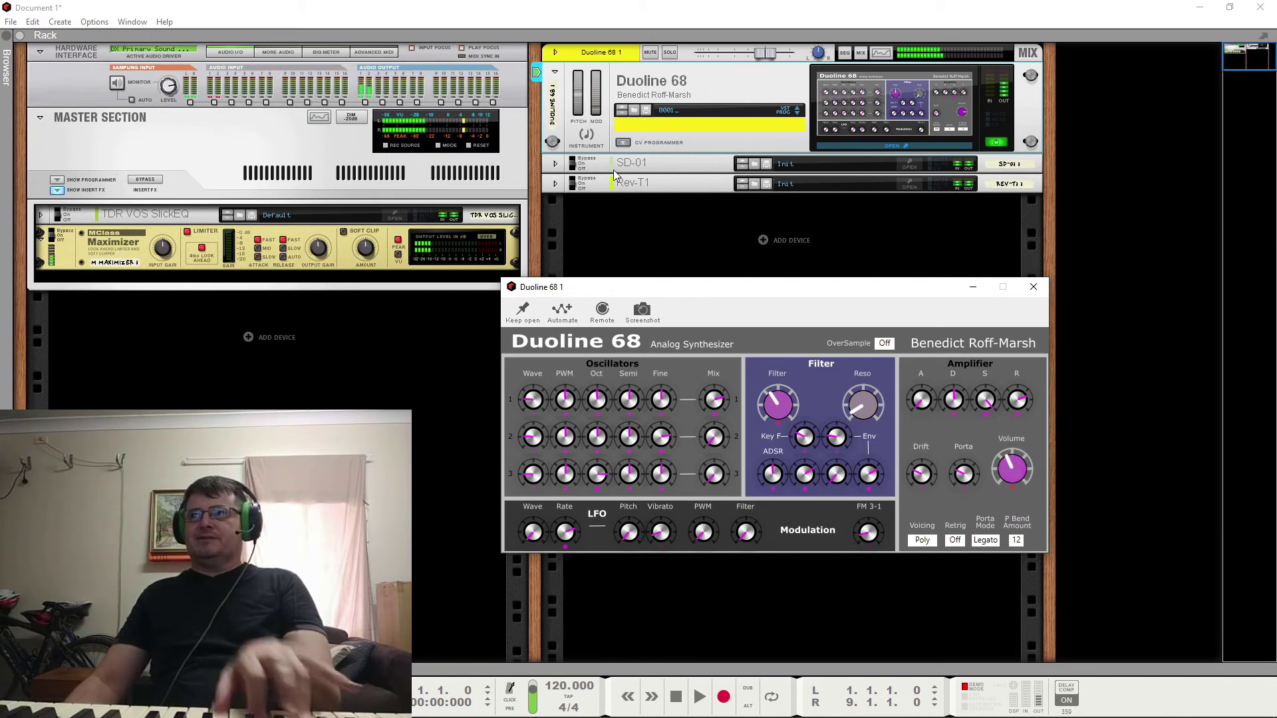
Operate the SD-01 effect's bypass switch and pin the Duoline 68 editor with Keep open.
{"action": "left_click", "coordinate": [570, 167]}
{"action": "left_click", "coordinate": [585, 142]}
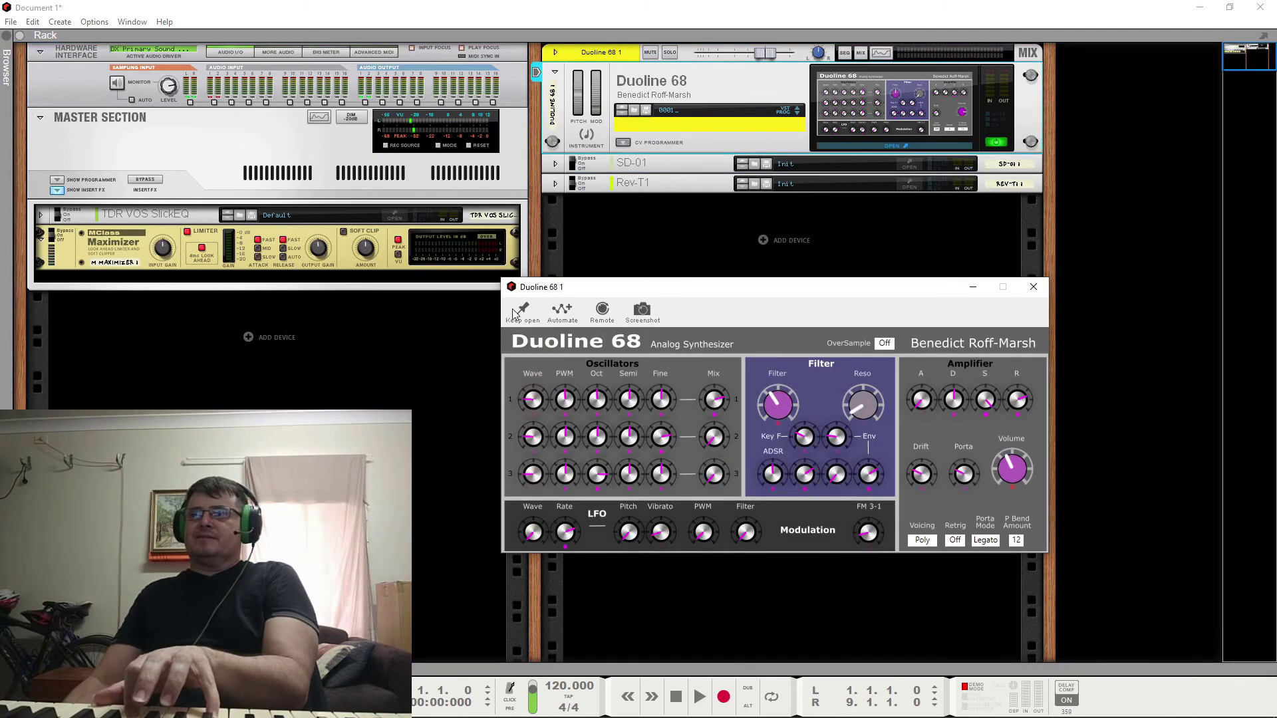
{"action": "left_click", "coordinate": [521, 310]}
Raise the amplifier Volume and the filter resonance, keeping the voicing at Poly.
{"action": "left_click_drag", "start_coordinate": [1012, 465], "coordinate": [1040, 417]}
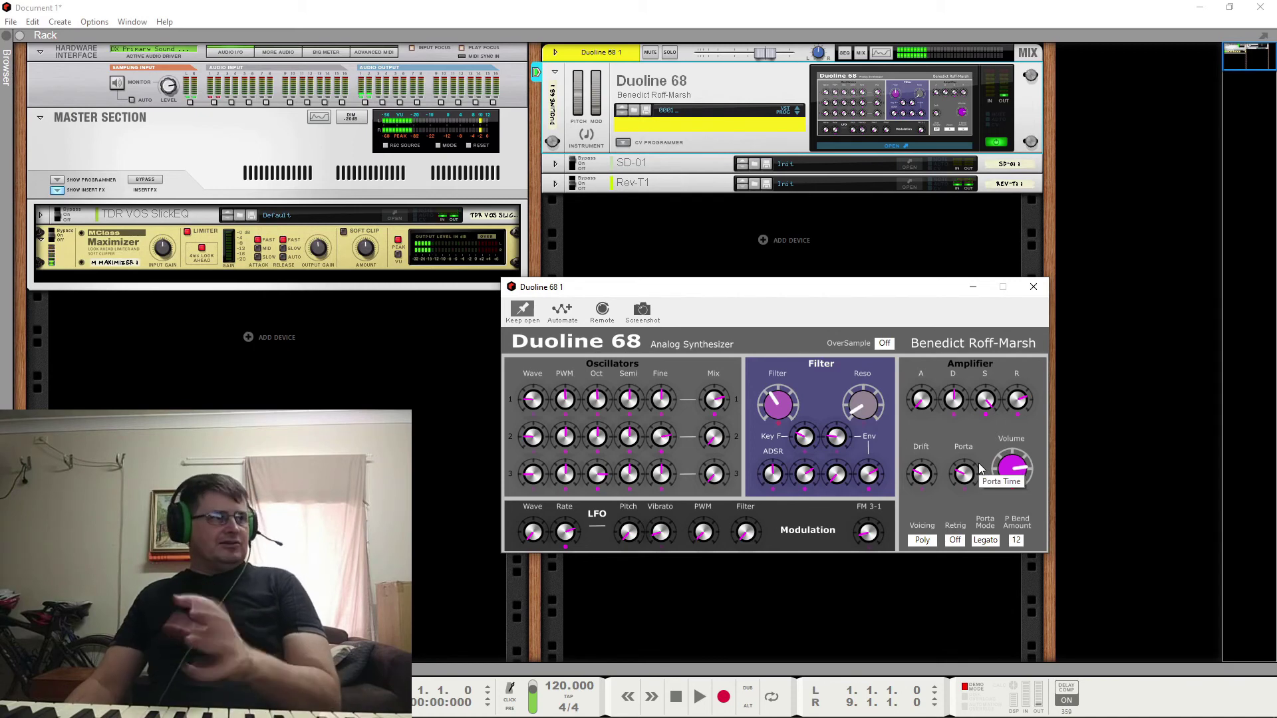
{"action": "left_click", "coordinate": [919, 540]}
{"action": "left_click", "coordinate": [932, 500]}
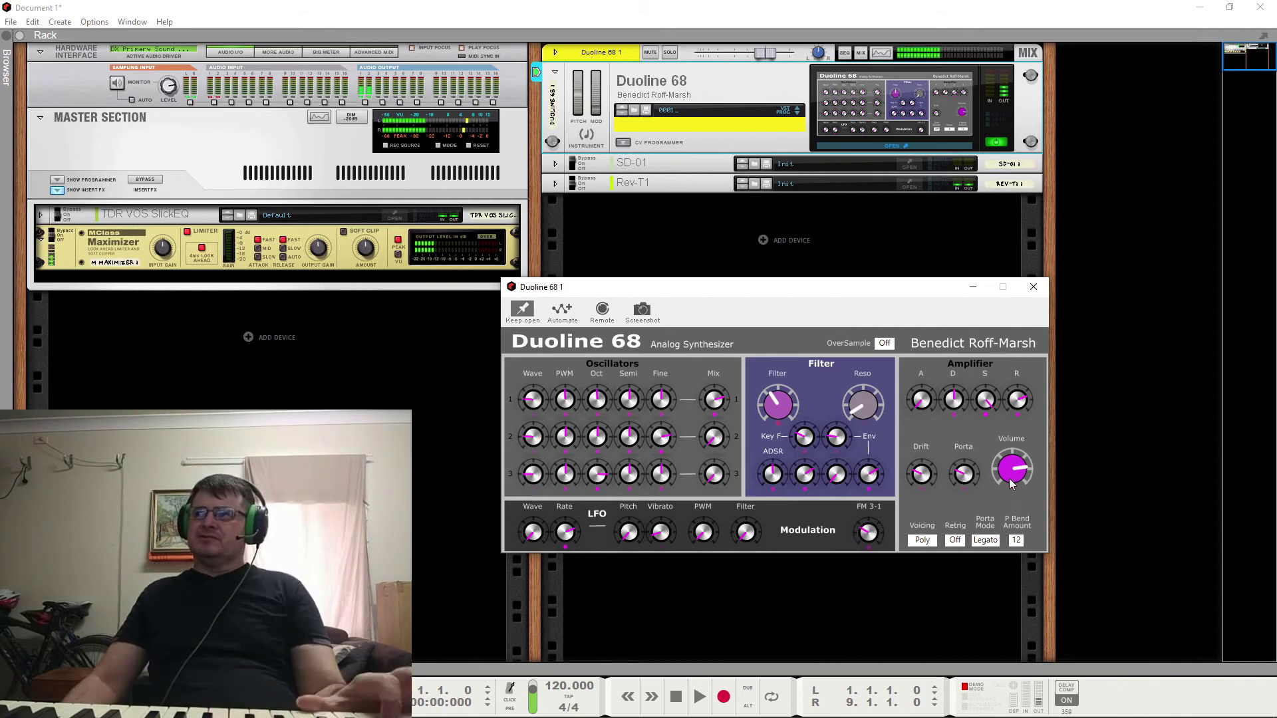
{"action": "left_click_drag", "start_coordinate": [872, 417], "coordinate": [873, 402]}
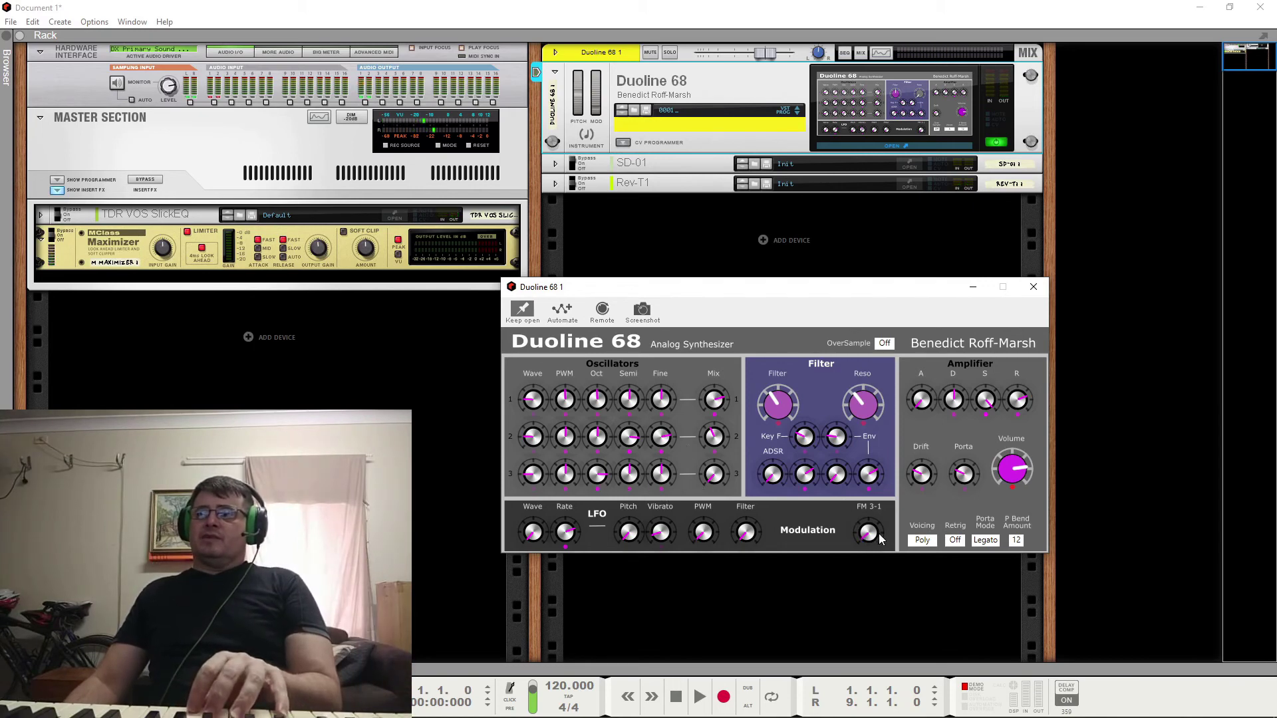
Step the OverSample setting through 2x and 4x to 8x to compare the sound.
{"action": "left_click", "coordinate": [885, 343]}
{"action": "left_click", "coordinate": [897, 361]}
{"action": "left_click", "coordinate": [883, 344]}
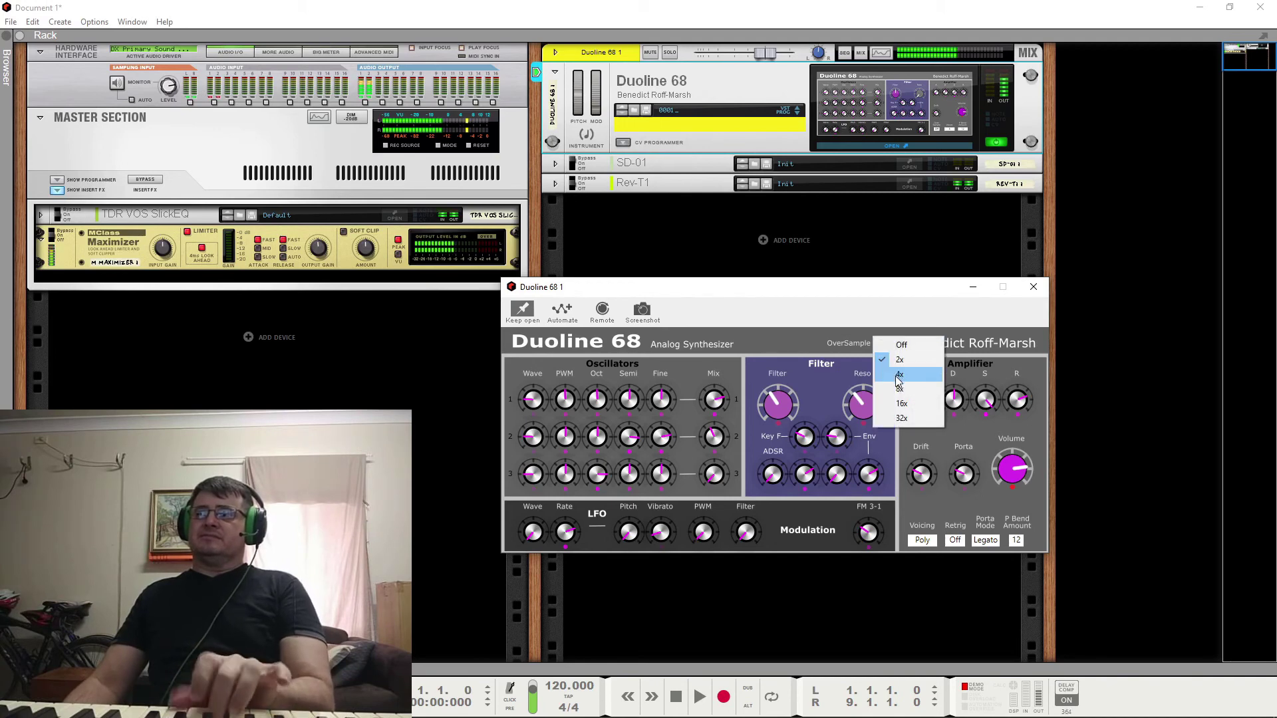
{"action": "left_click", "coordinate": [897, 374]}
{"action": "left_click", "coordinate": [882, 346]}
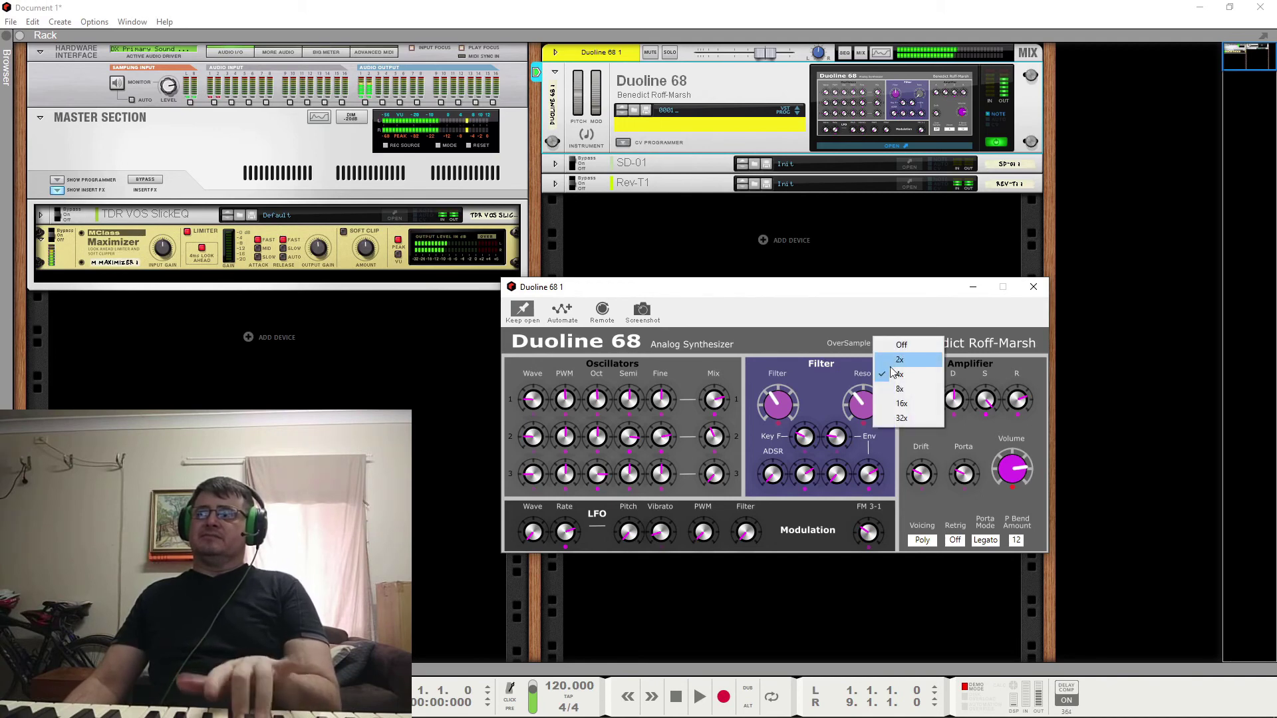
{"action": "left_click", "coordinate": [895, 390]}
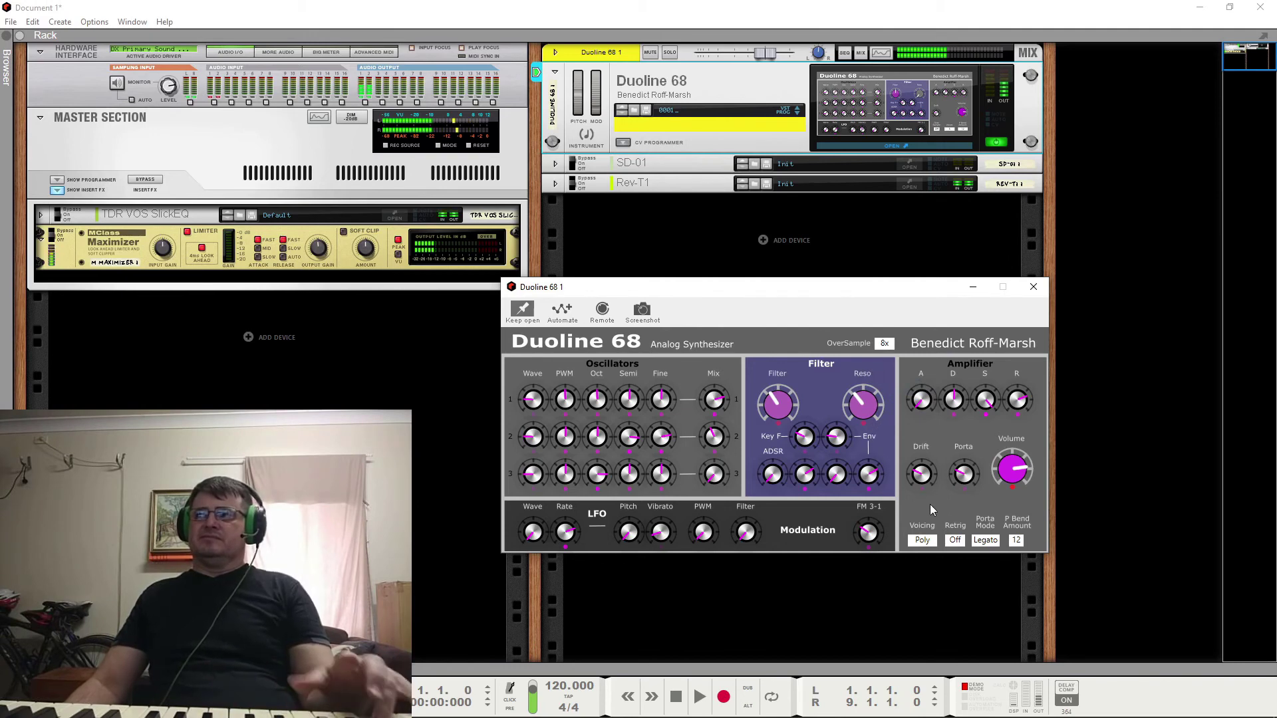
Switch the voicing to Mono, turn Retrig on, and return the voicing to Poly.
{"action": "left_click", "coordinate": [931, 541]}
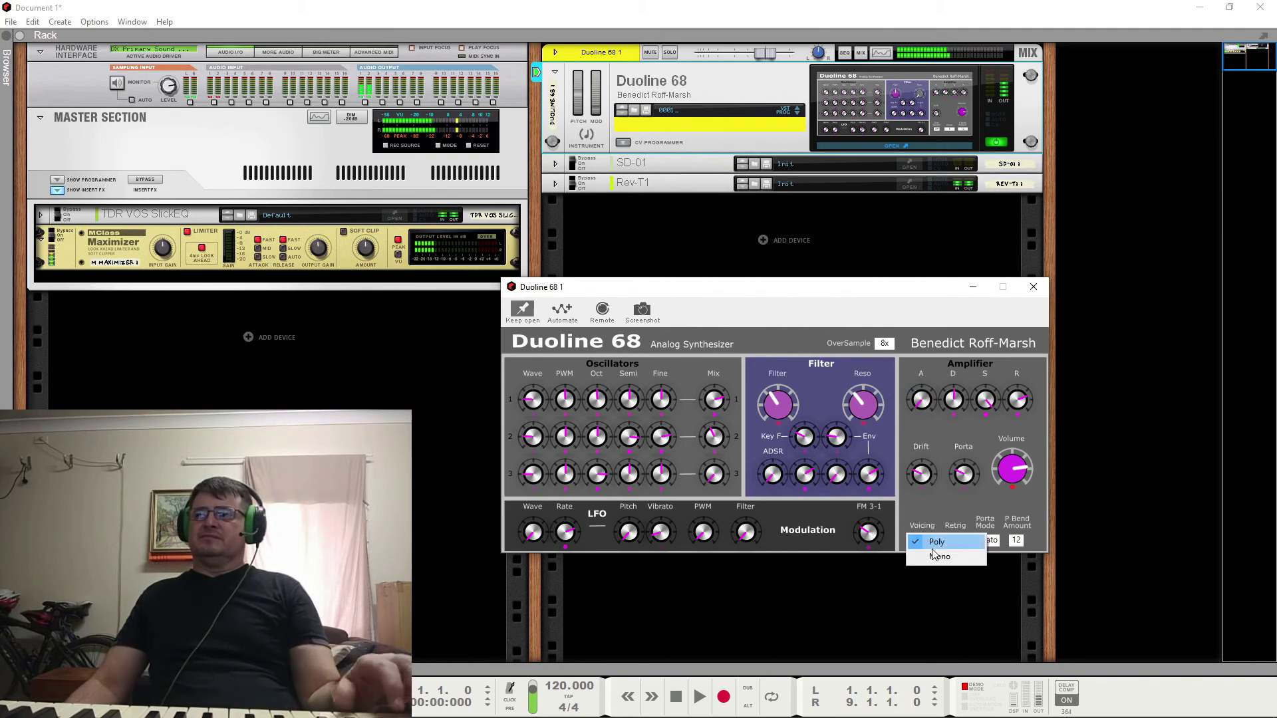
{"action": "left_click", "coordinate": [934, 554]}
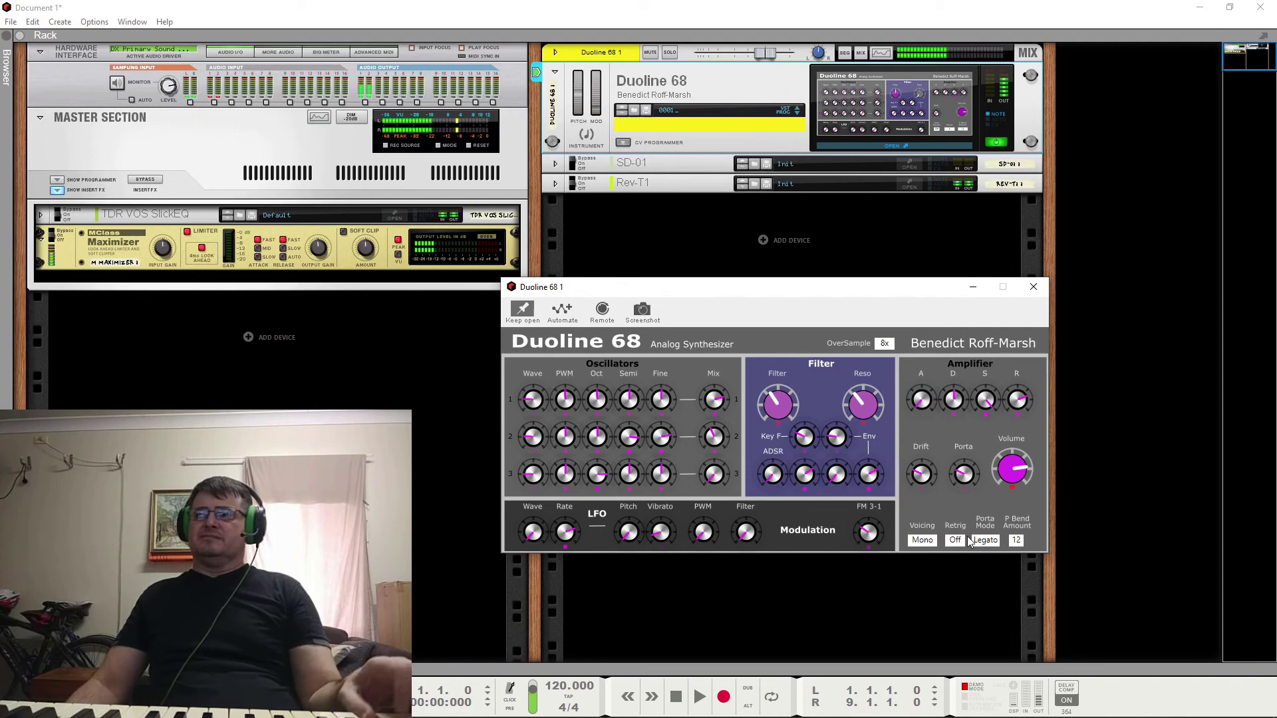
{"action": "left_click", "coordinate": [953, 540]}
{"action": "left_click", "coordinate": [958, 555]}
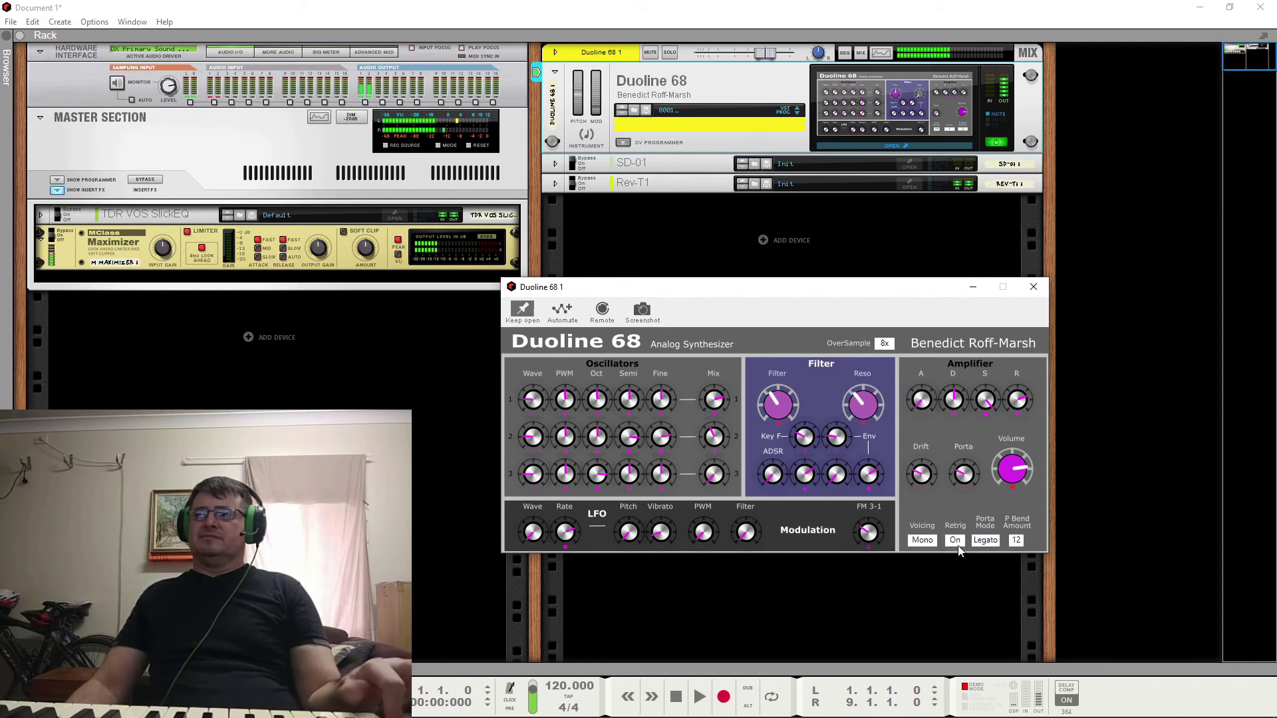
{"action": "left_click", "coordinate": [929, 541]}
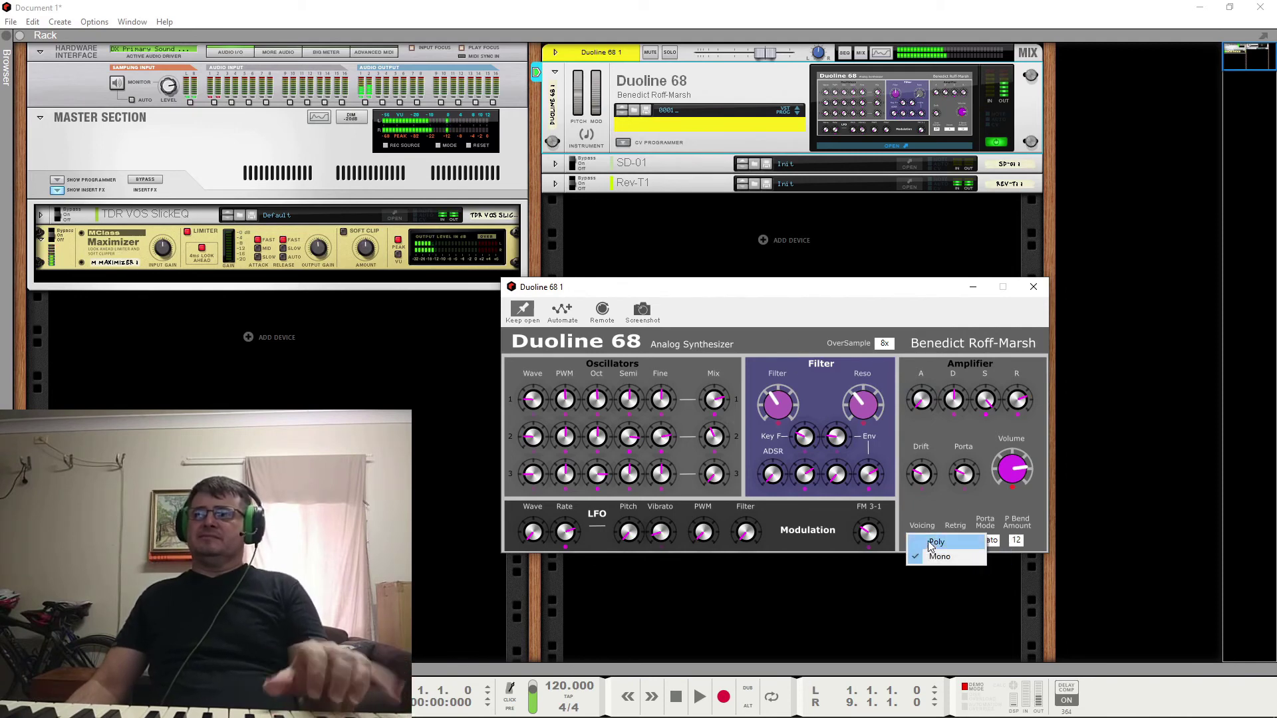
{"action": "left_click", "coordinate": [928, 541]}
Set the Duoline 68's OverSample to Off.
{"action": "left_click", "coordinate": [888, 341]}
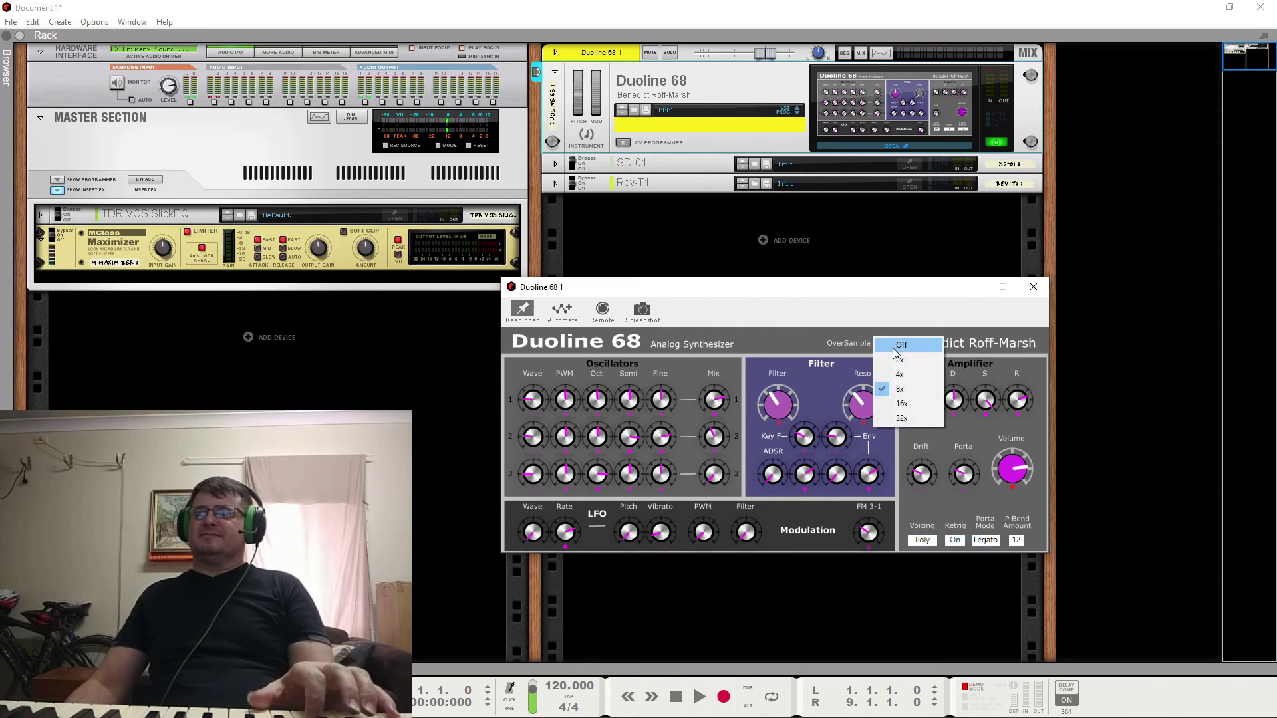
{"action": "left_click", "coordinate": [889, 346]}
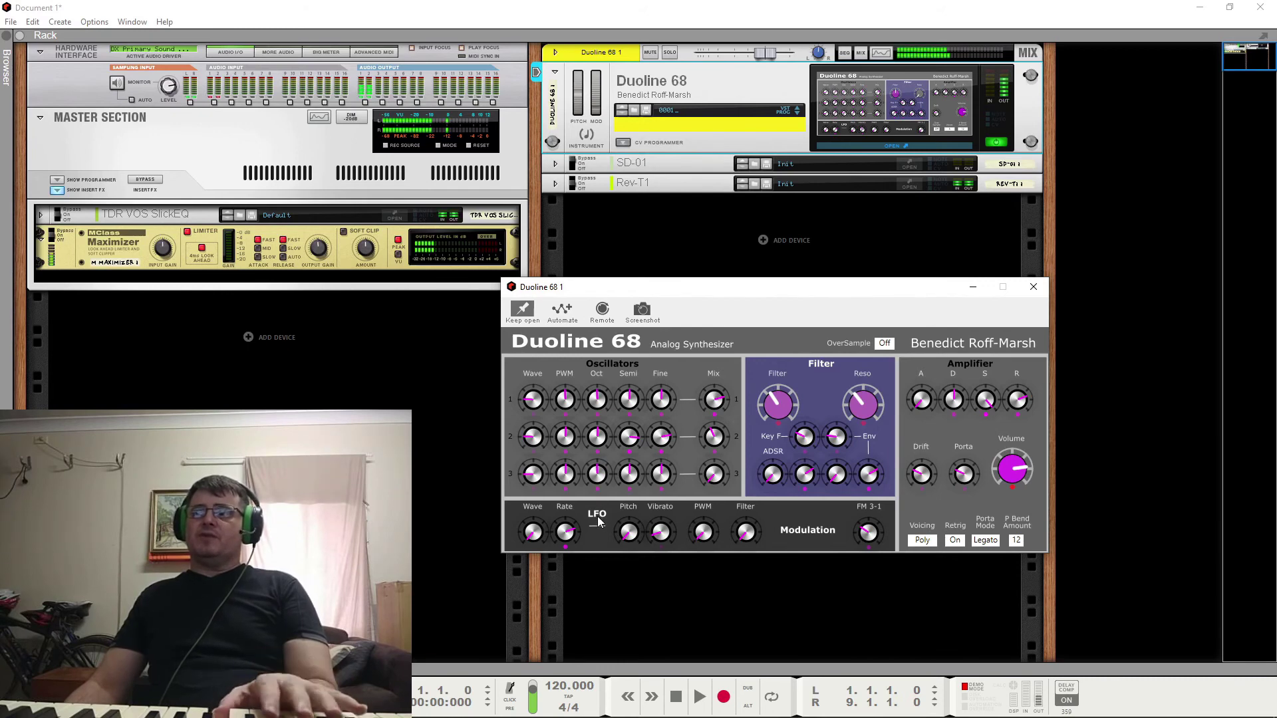
{"action": "left_click_drag", "start_coordinate": [598, 525], "coordinate": [597, 536]}
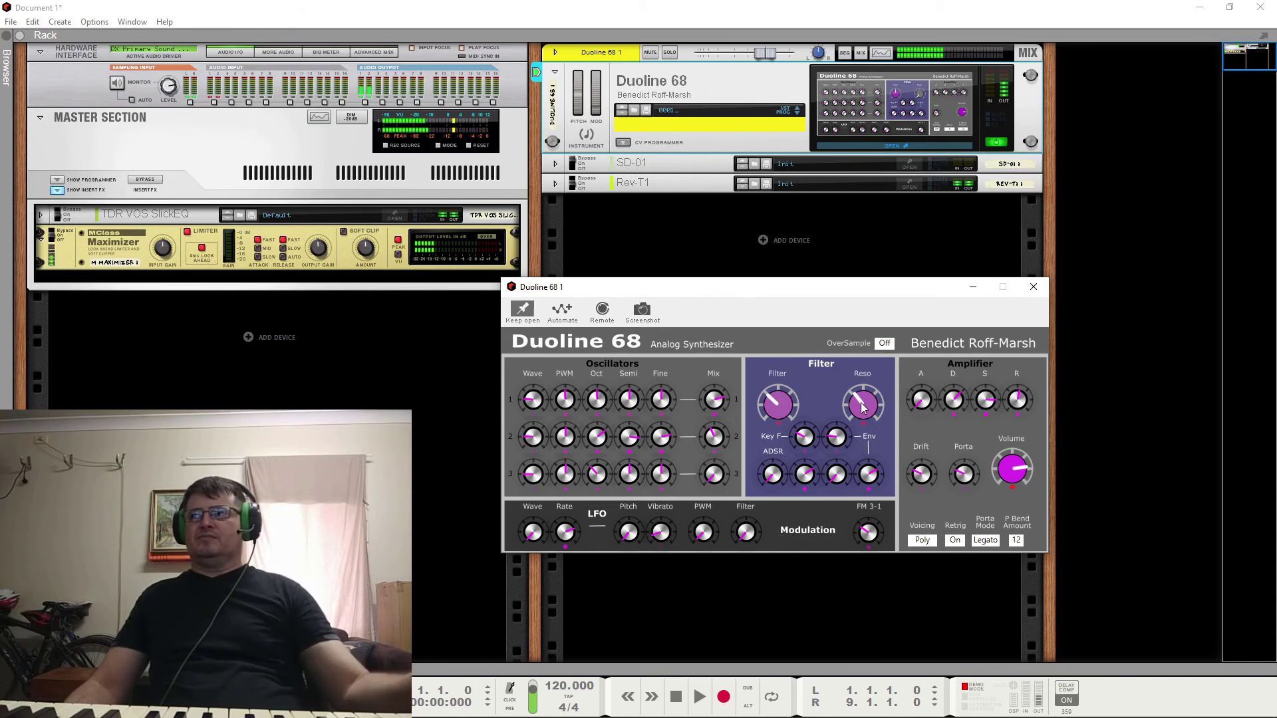
Raise the Duoline 68's filter resonance and switch on the SD-01 effect below it in the rack.
{"action": "left_click_drag", "start_coordinate": [862, 405], "coordinate": [873, 370]}
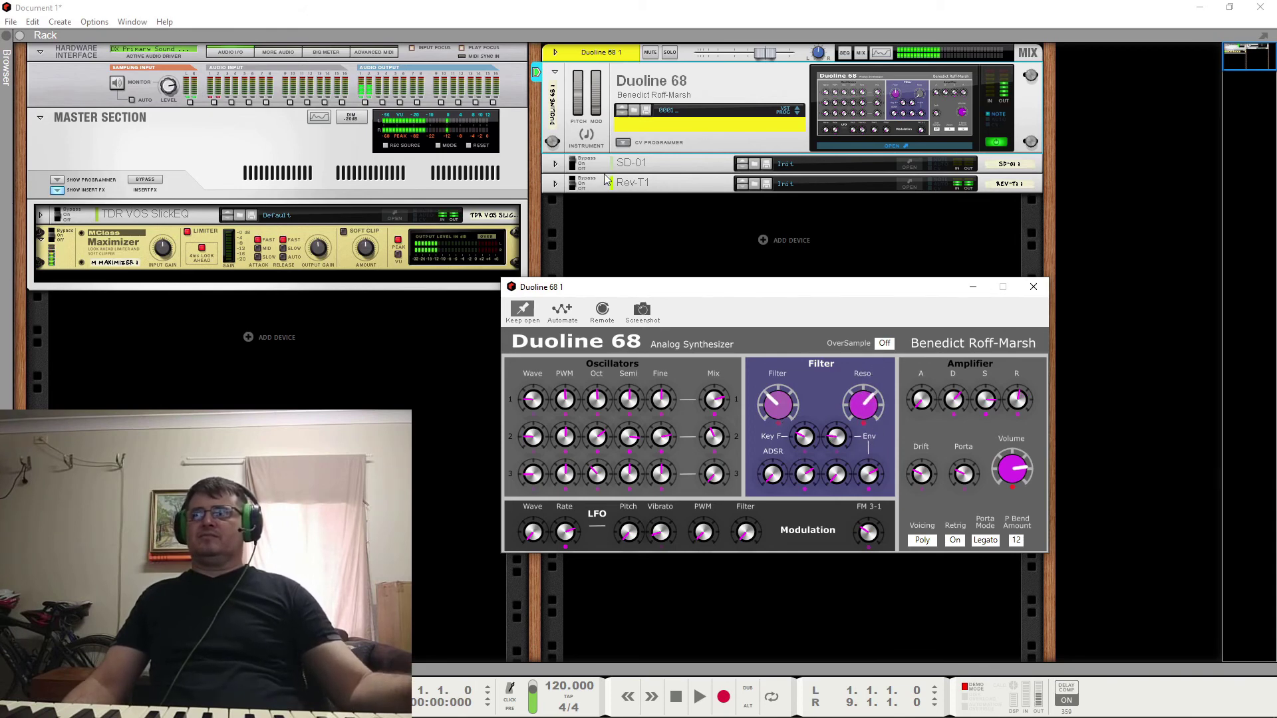
{"action": "left_click", "coordinate": [579, 171]}
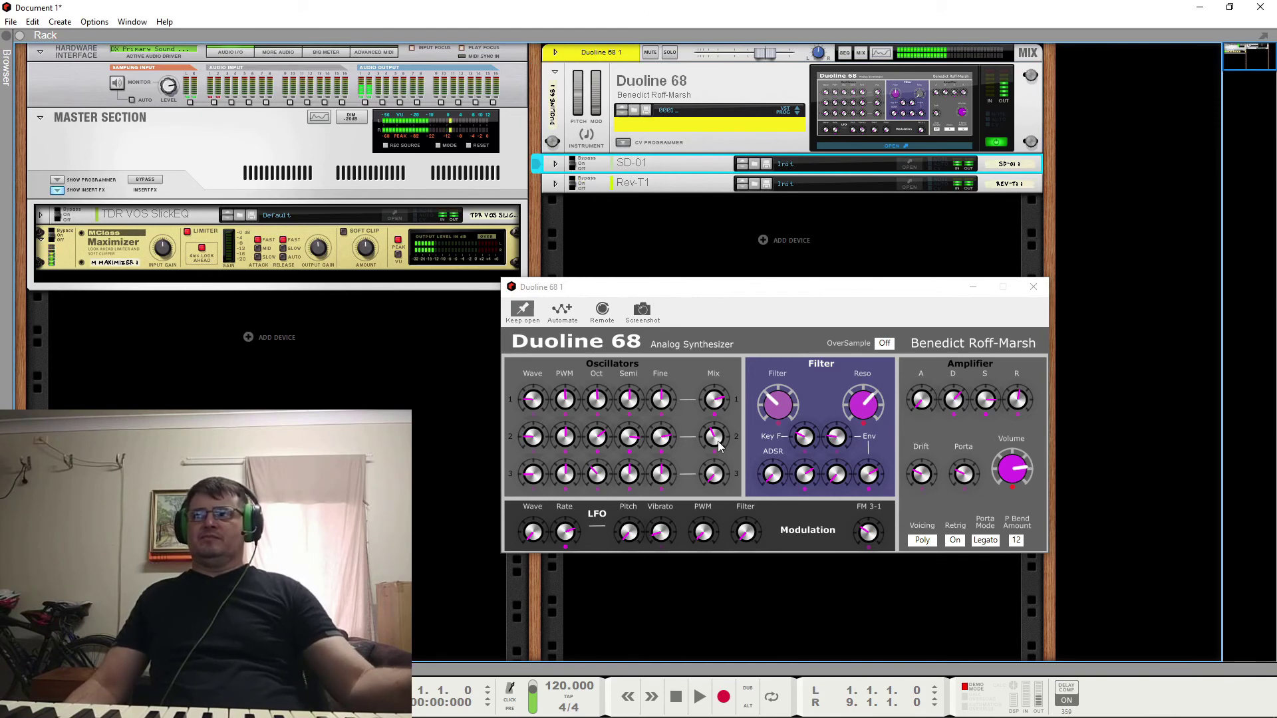
Raise oscillator 3's mix level and open the filter cutoff slightly on the Duoline 68.
{"action": "left_click_drag", "start_coordinate": [717, 476], "coordinate": [724, 451]}
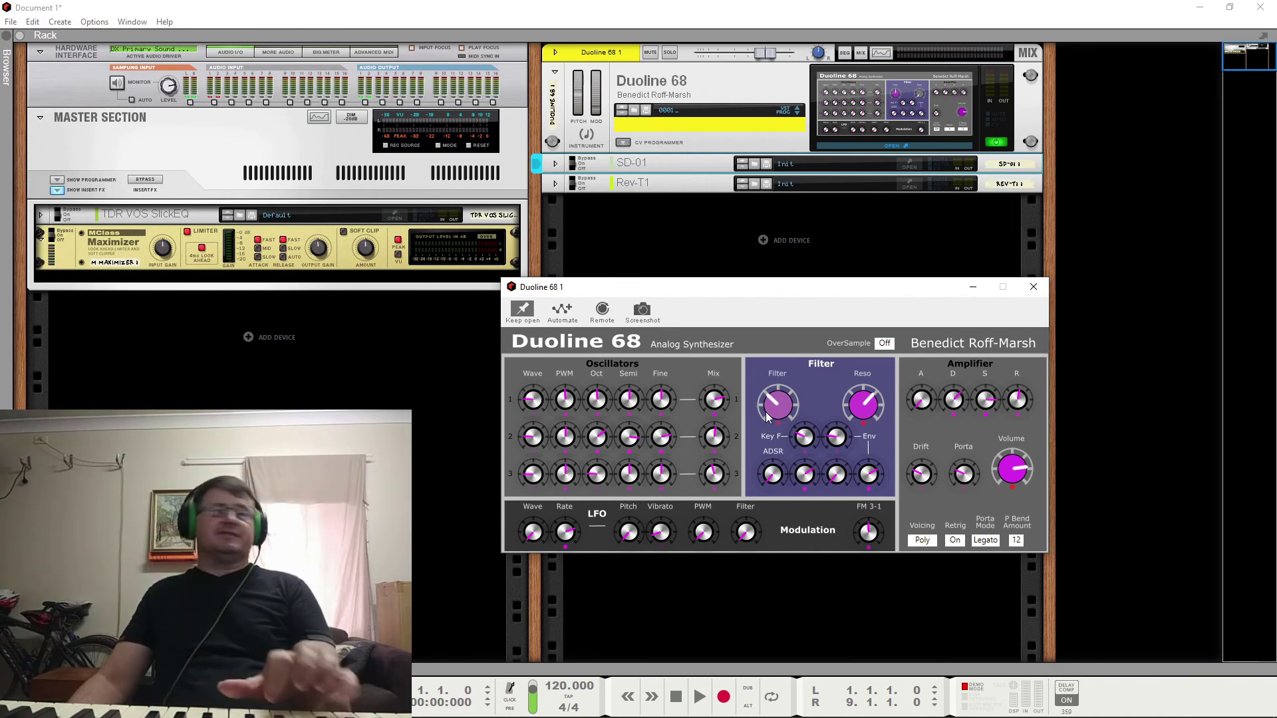
{"action": "left_click_drag", "start_coordinate": [772, 410], "coordinate": [791, 362]}
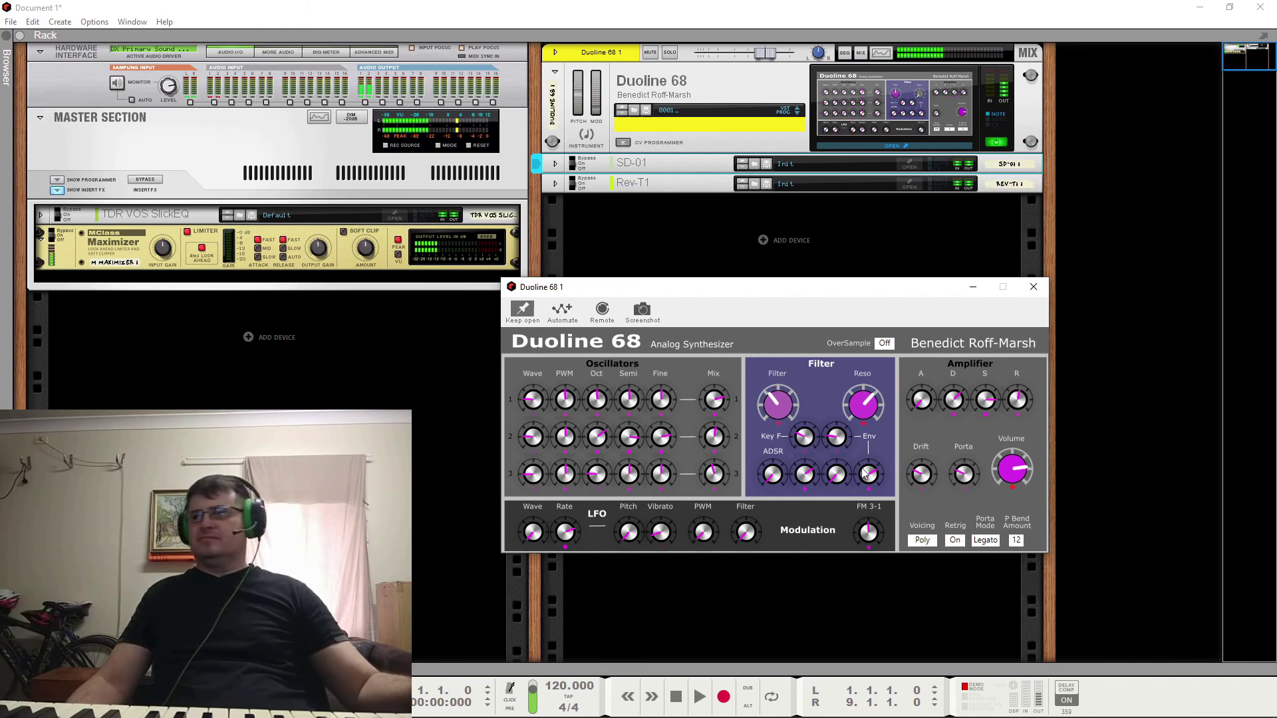
Set the amplifier's Porta Mode to Always and turn Retrig off.
{"action": "left_click", "coordinate": [984, 540]}
{"action": "left_click", "coordinate": [1035, 557]}
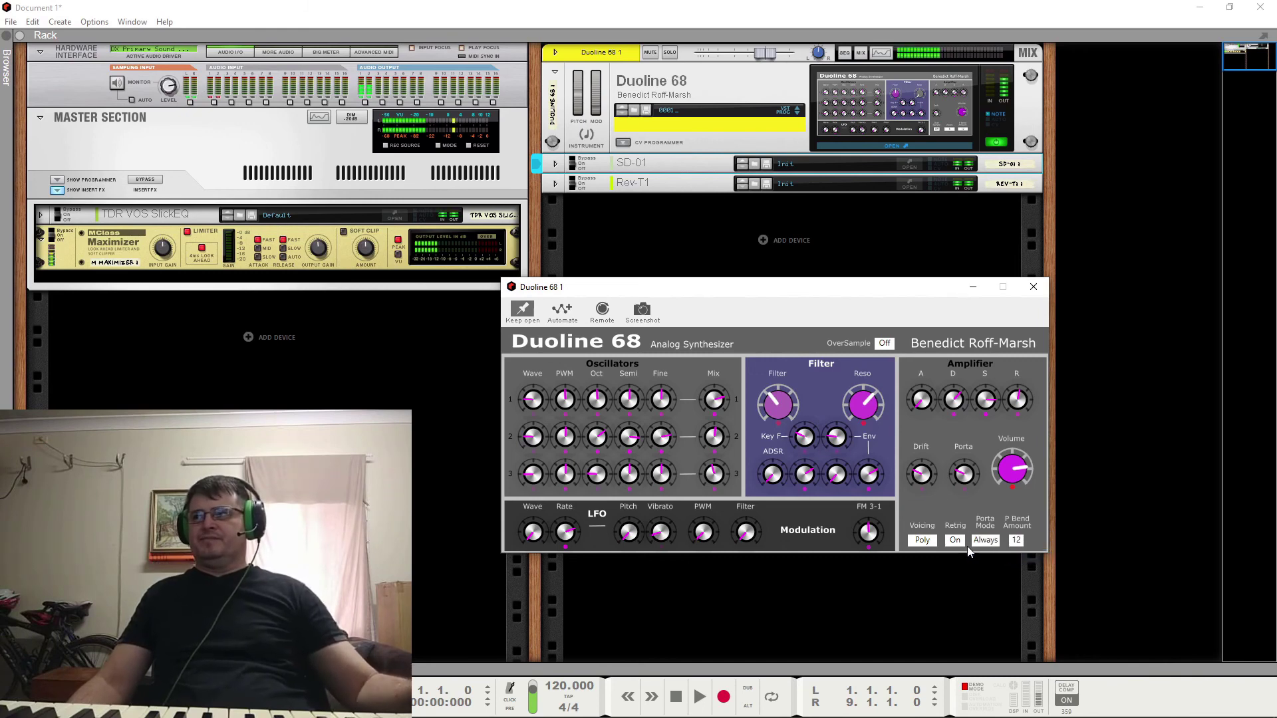
{"action": "left_click", "coordinate": [955, 542]}
{"action": "left_click", "coordinate": [974, 555]}
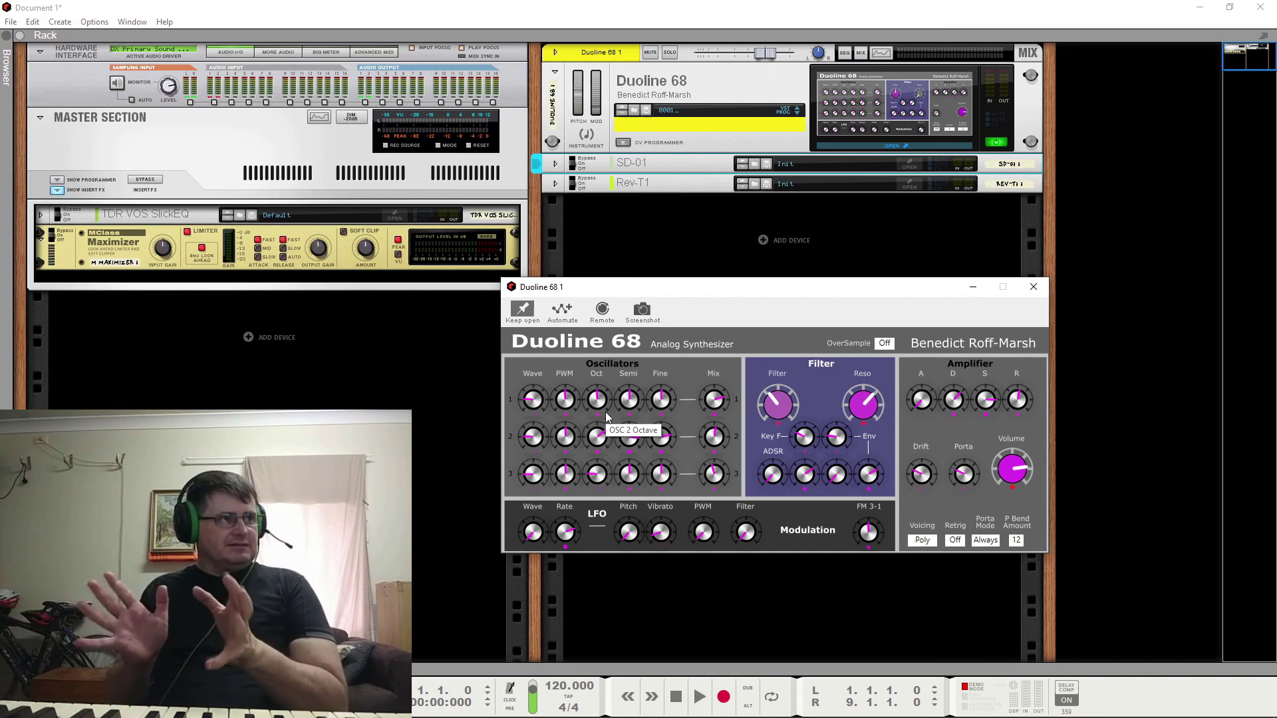
Lower the Duoline 68's filter resonance to near its minimum.
{"action": "scroll", "coordinate": [605, 416], "scroll_direction": "up", "scroll_amount": 2}
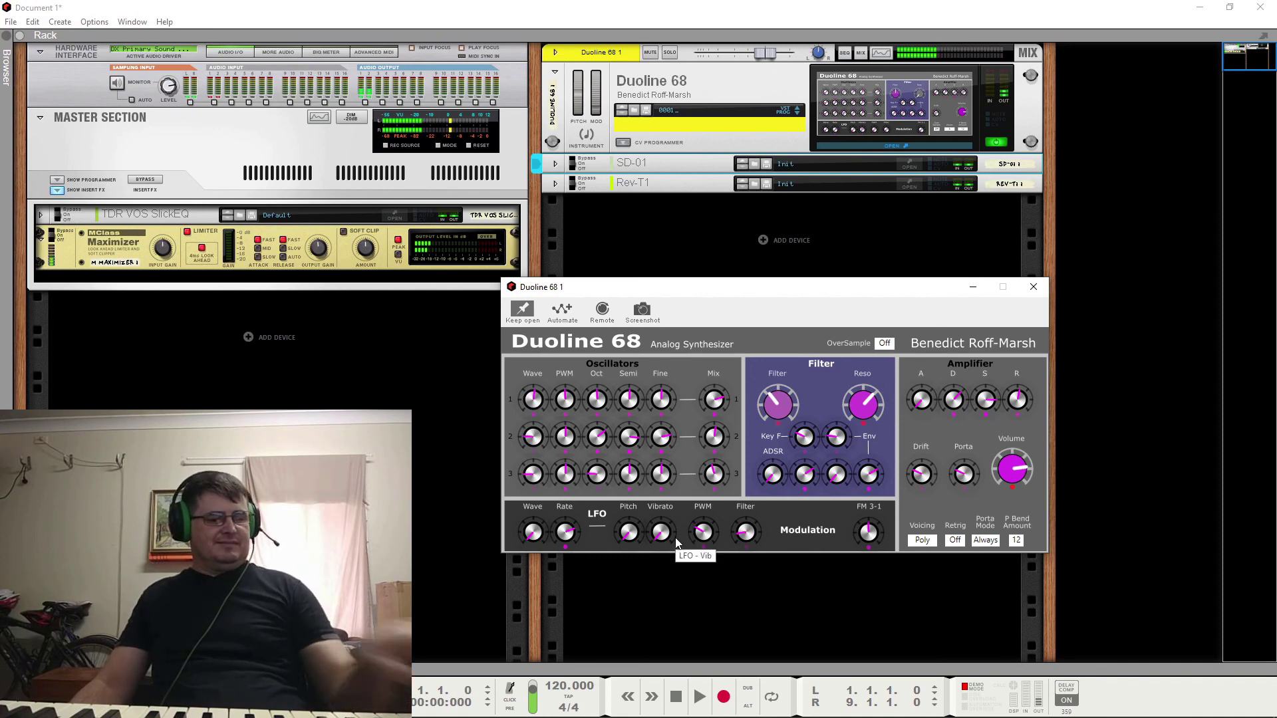
{"action": "left_click_drag", "start_coordinate": [863, 404], "coordinate": [860, 479]}
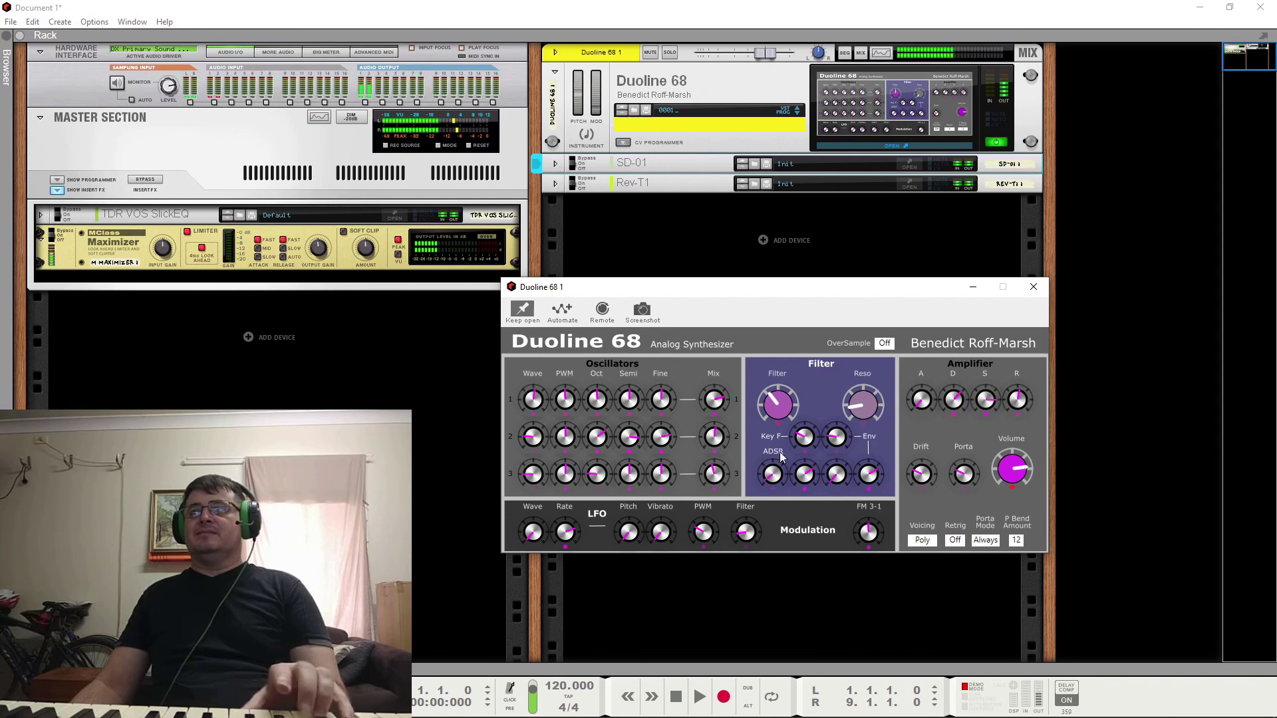